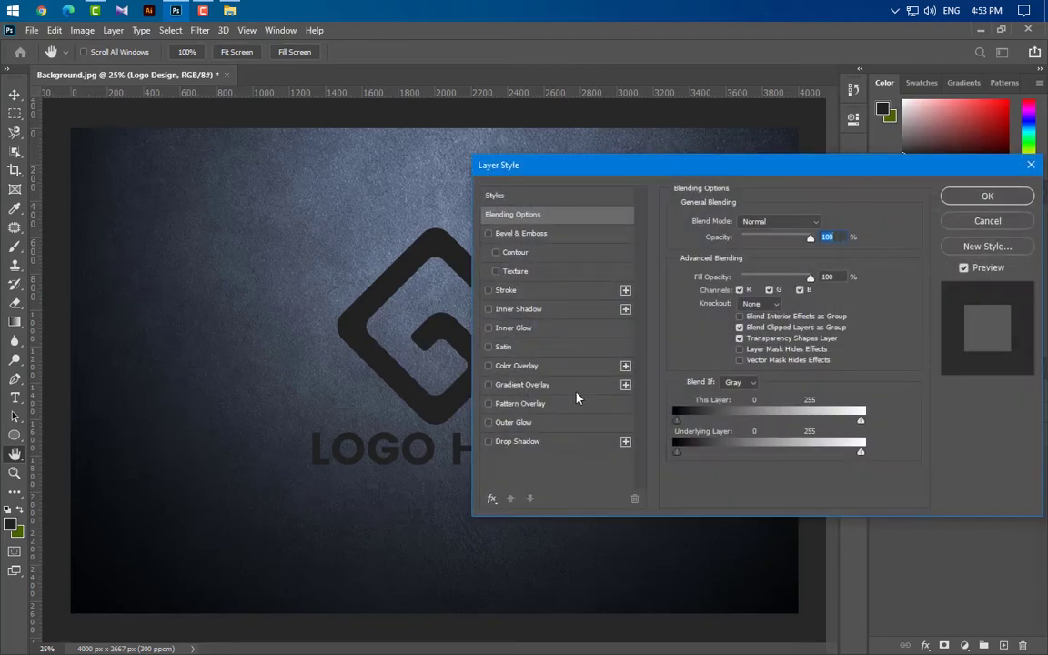
Apply a Color Overlay with the colour 222222 to the Logo Design layer.
left_click(561, 371)
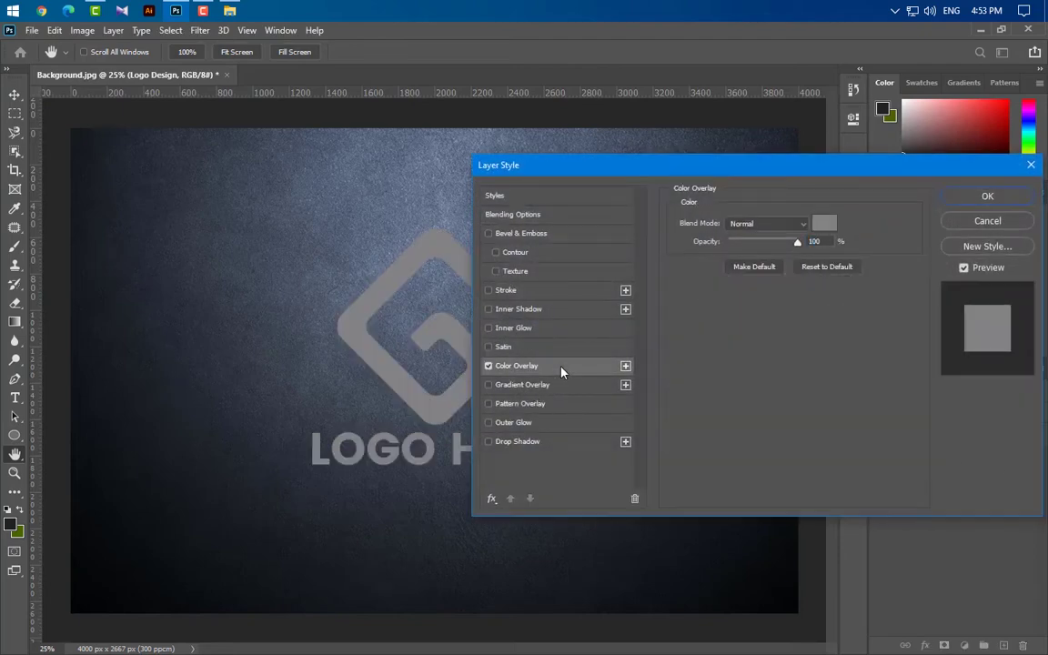
left_click(824, 225)
type("222222")
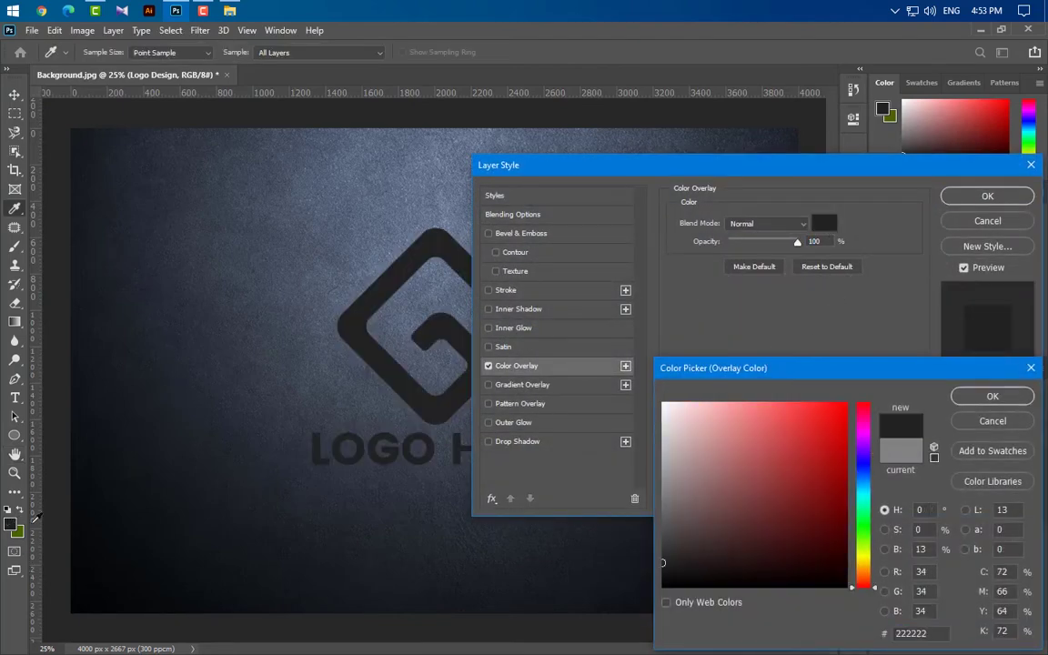
left_click(993, 396)
left_click(982, 196)
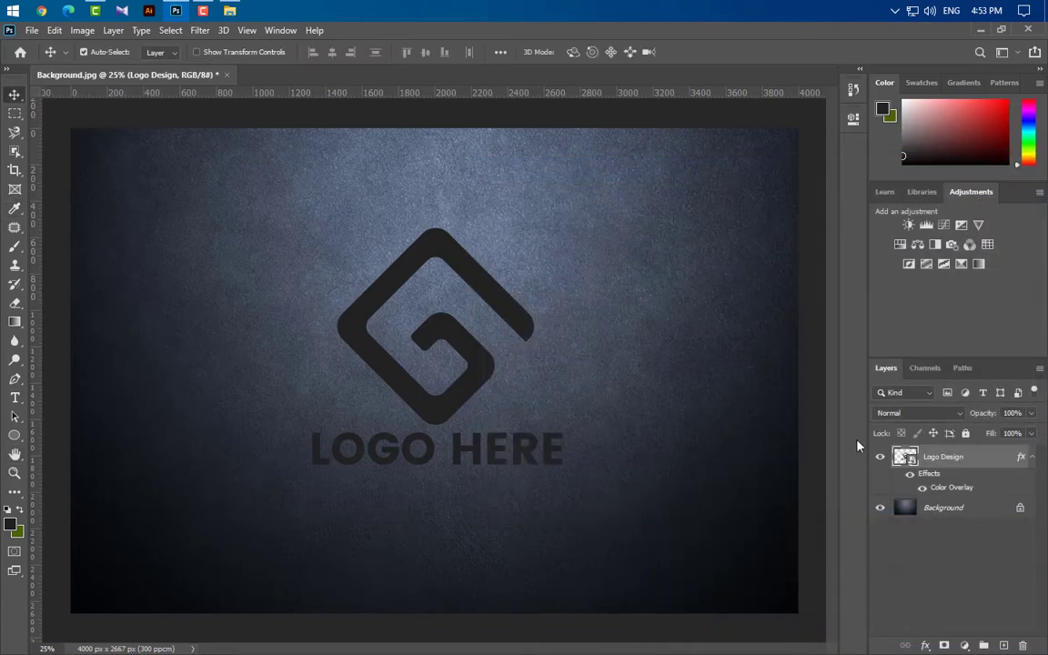
Apply a Gaussian Blur with a 27-pixel radius to the Logo Design layer.
left_click(200, 30)
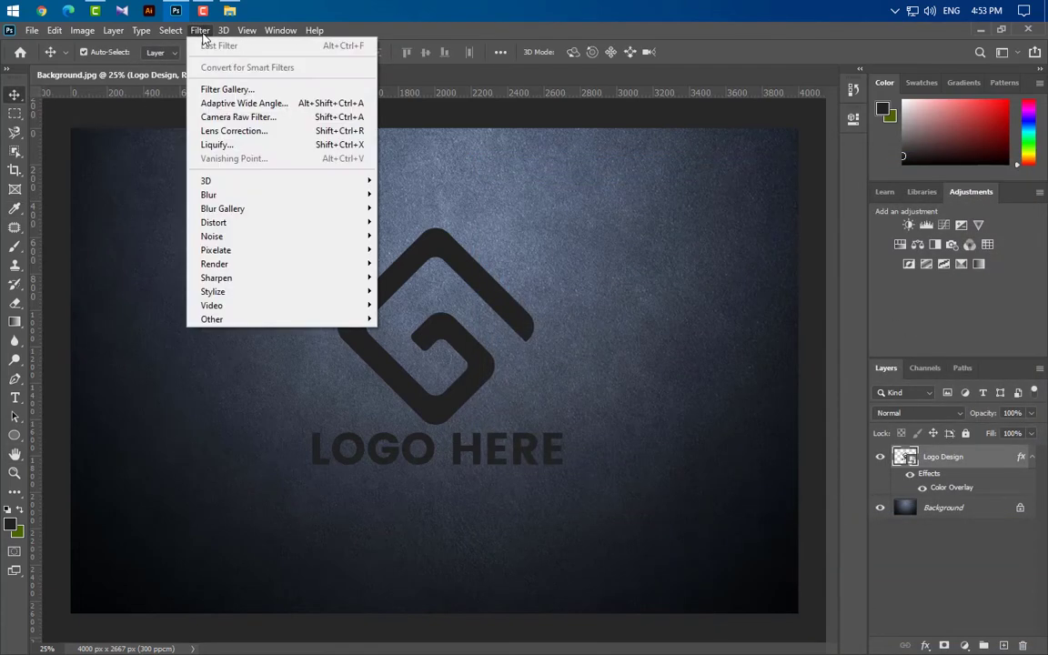
mouse_move(273, 194)
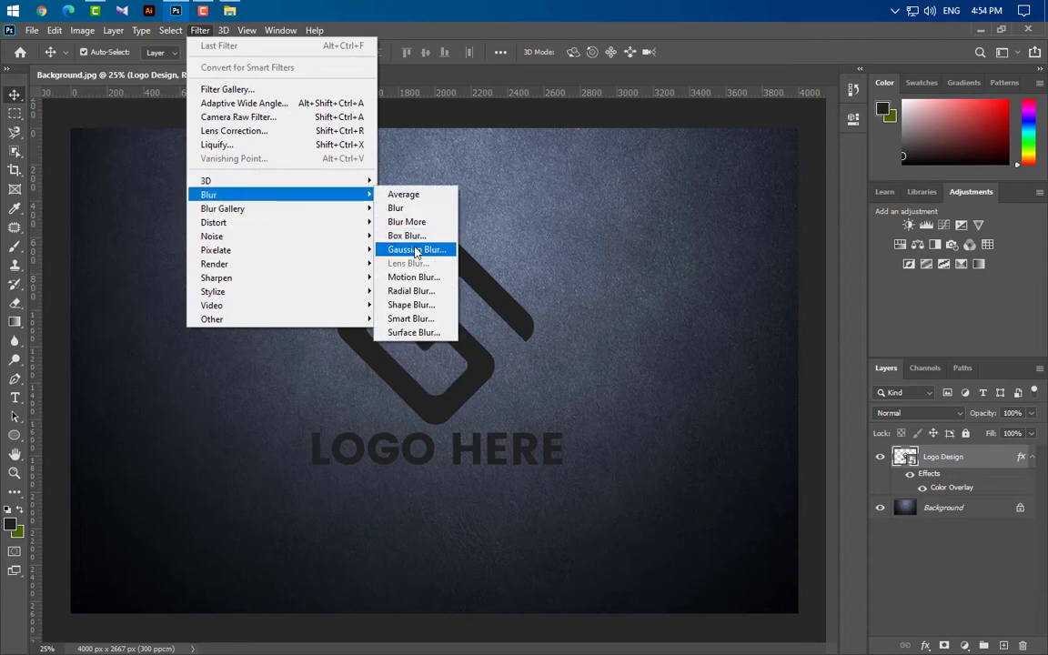
left_click(426, 249)
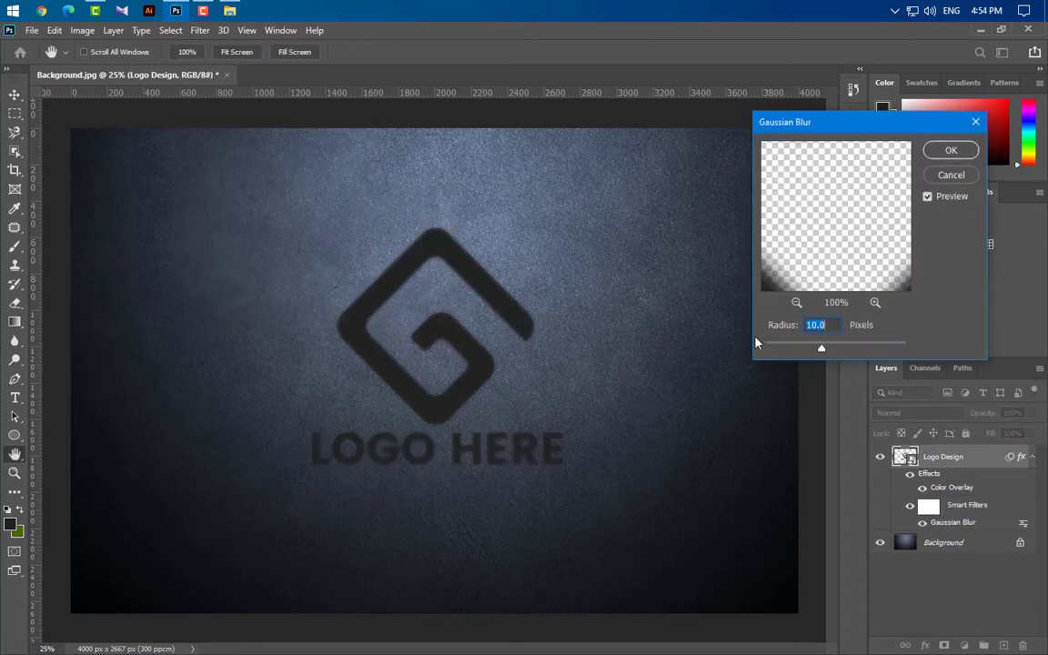
left_click_drag(809, 340, 830, 346)
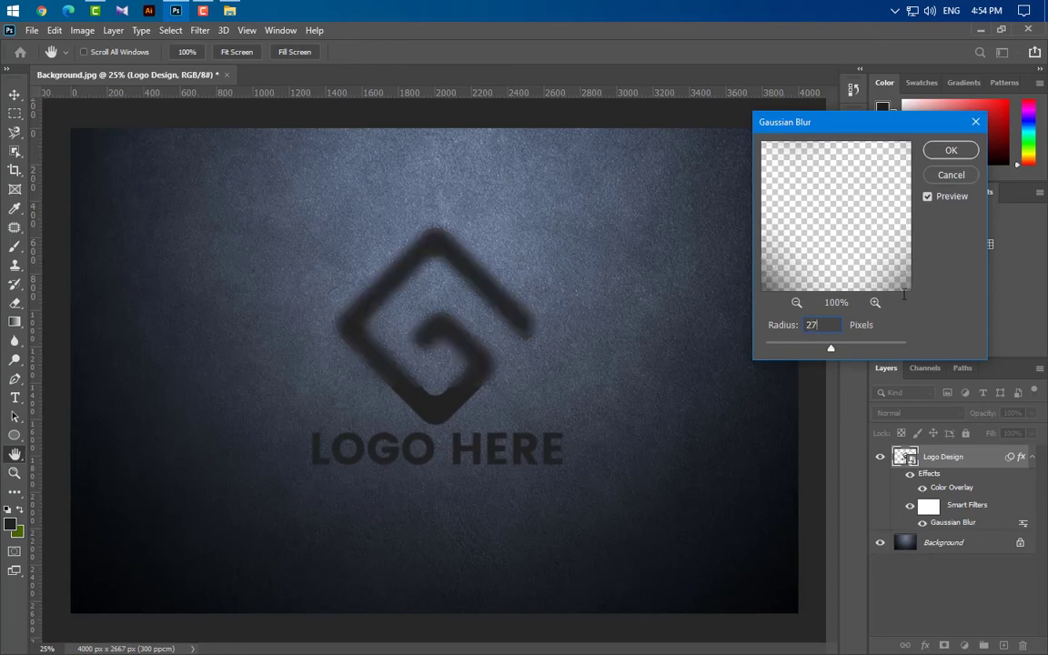
left_click(948, 151)
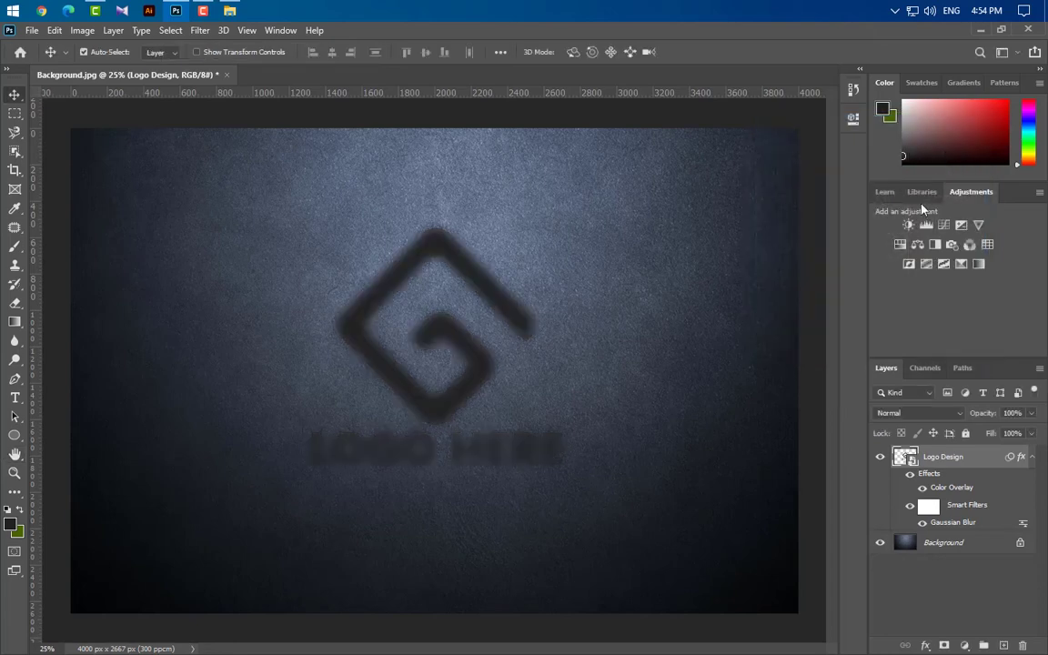
Apply a Motion Blur to the Logo Design layer at an angle of -90° with a distance of 200 pixels.
left_click(201, 31)
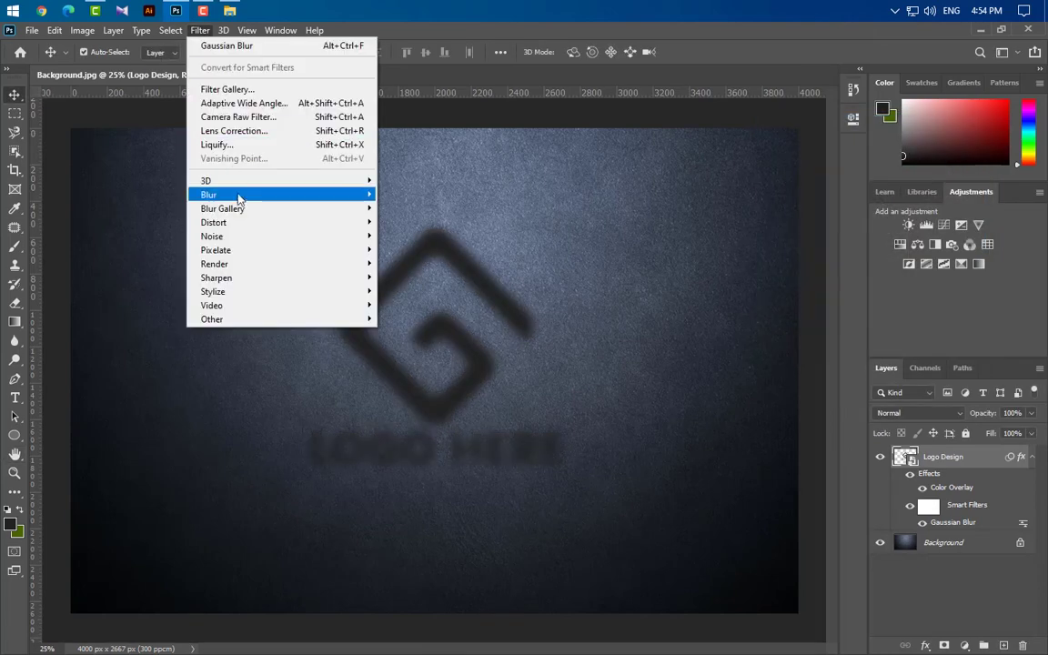
mouse_move(274, 197)
left_click(414, 276)
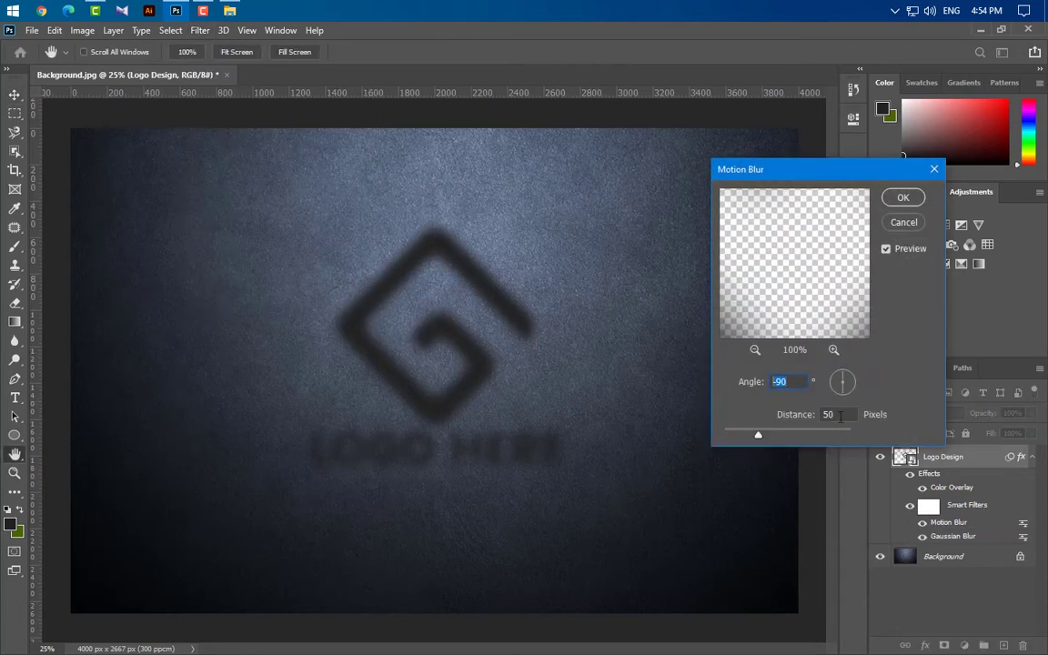
left_click_drag(809, 416, 785, 423)
type("200")
left_click(900, 198)
Set the Logo Design layer's fill to 0% and duplicate the layer.
left_click(1031, 434)
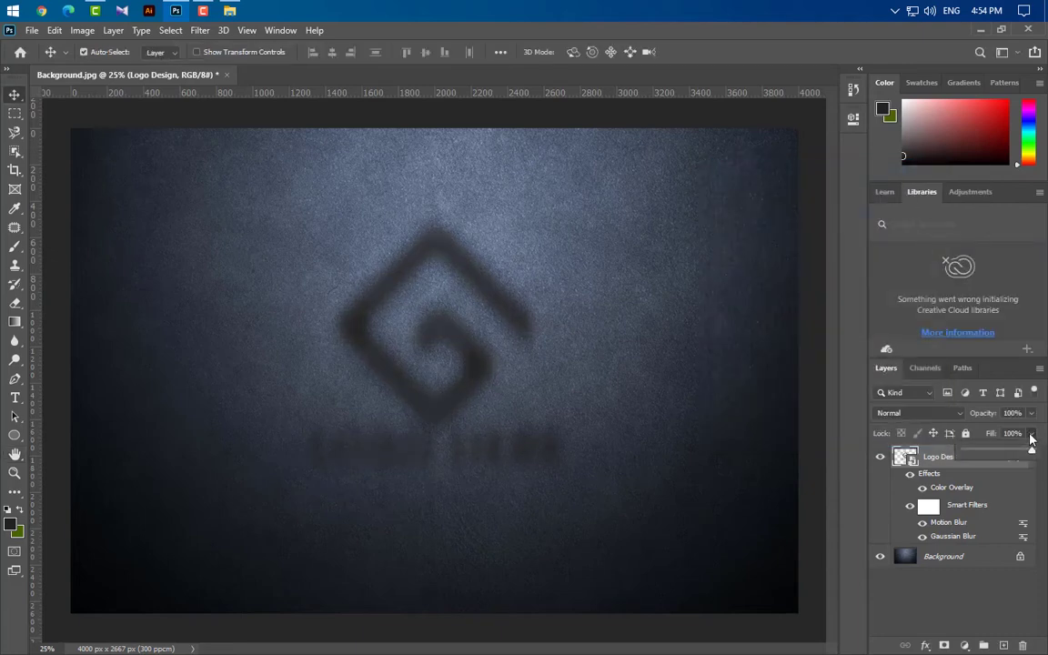
left_click_drag(1032, 454, 1004, 644)
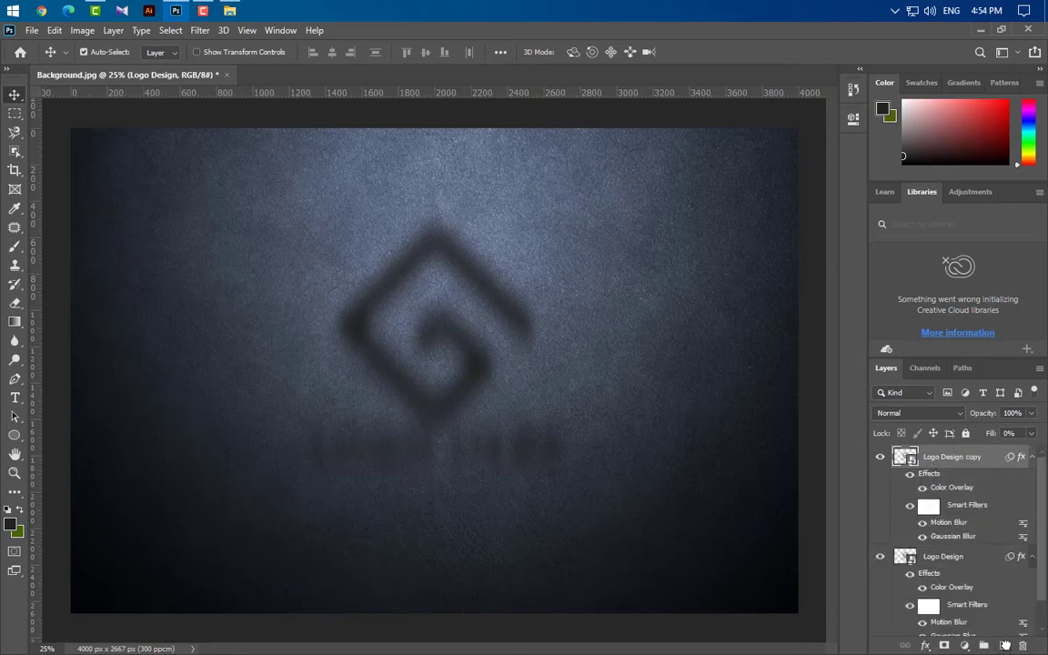
Set the Gaussian Blur radius of the Logo Design copy layer to 10 pixels.
double_click(954, 536)
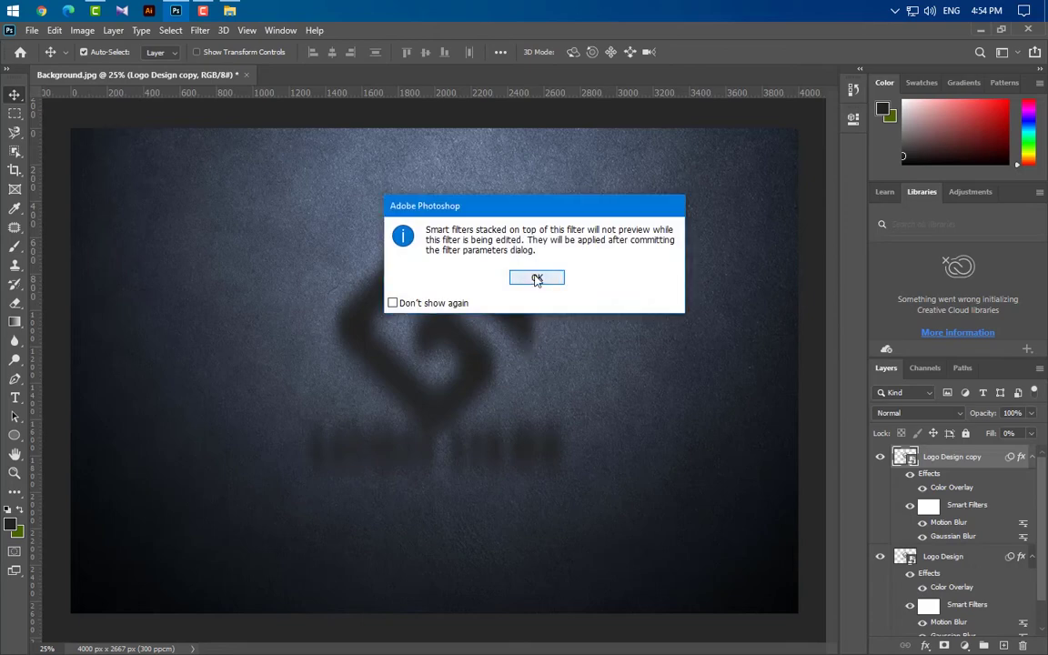
left_click(535, 279)
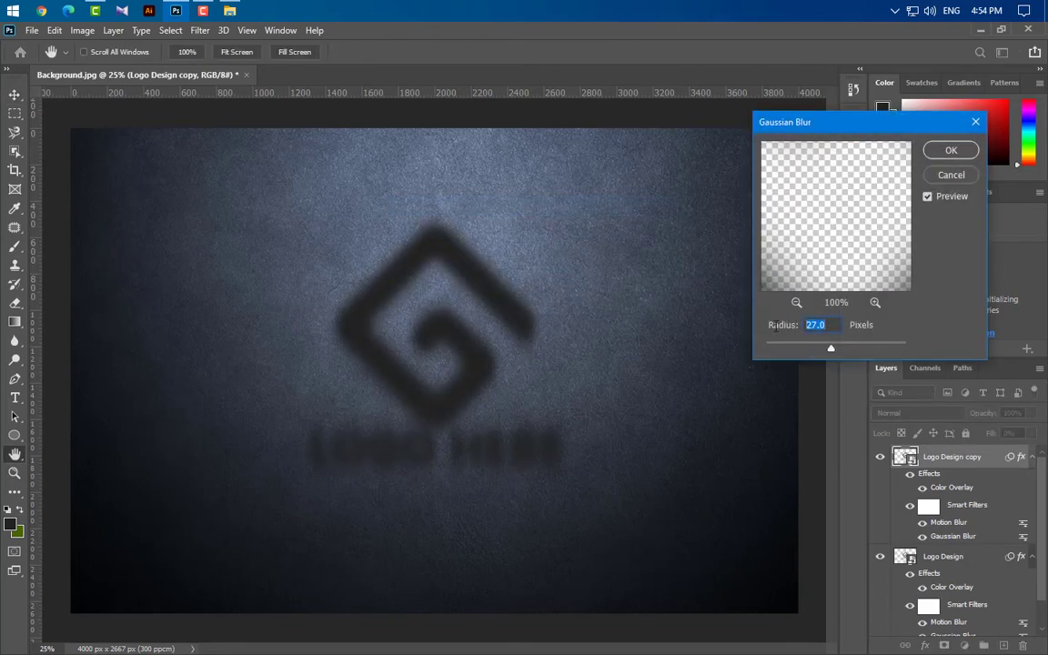
type("10")
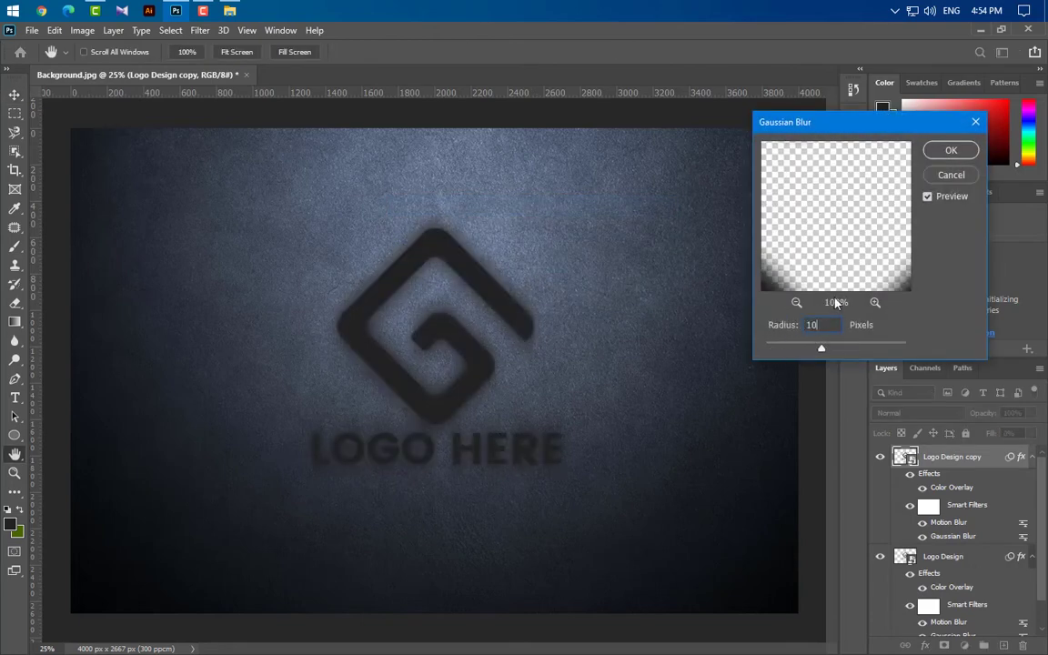
left_click(955, 157)
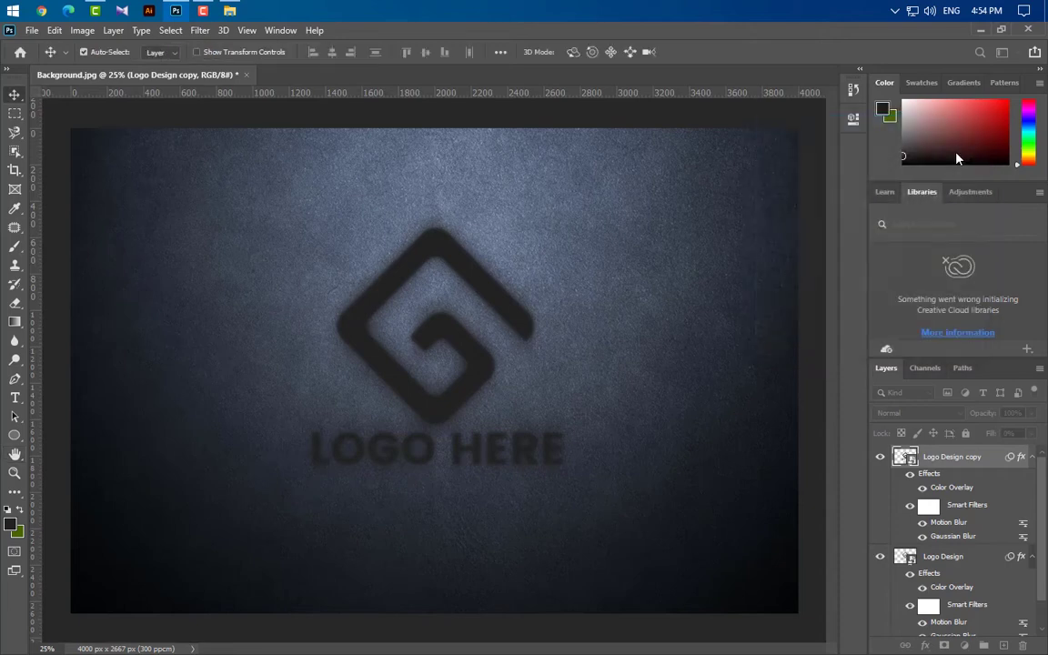
Set the Motion Blur distance of the Logo Design copy layer to 50 pixels.
double_click(950, 521)
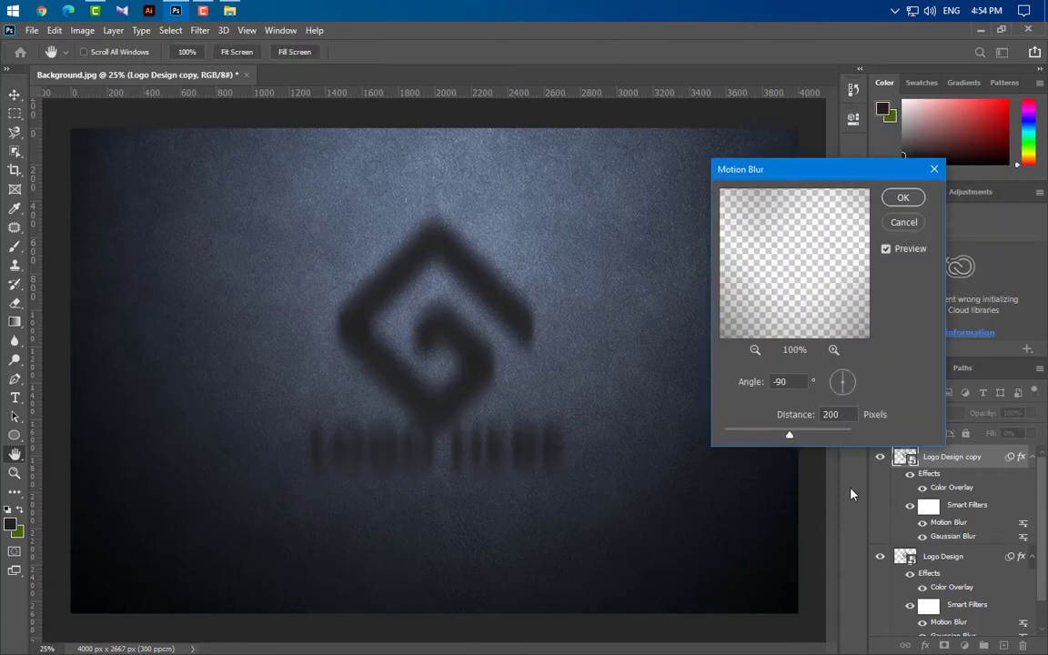
double_click(837, 414)
type("50")
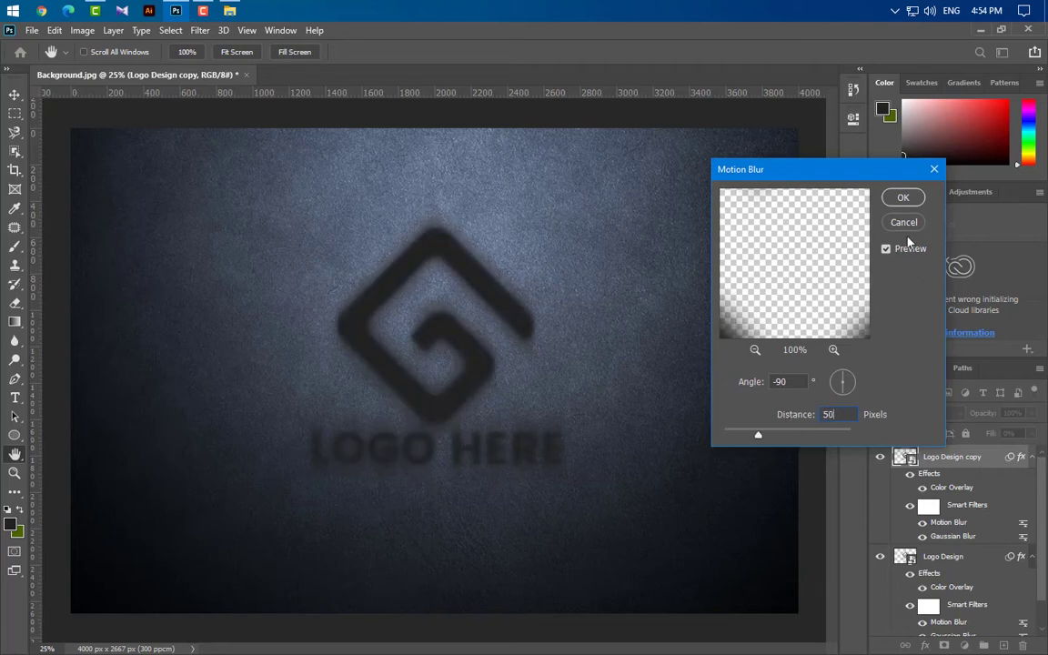
left_click(903, 198)
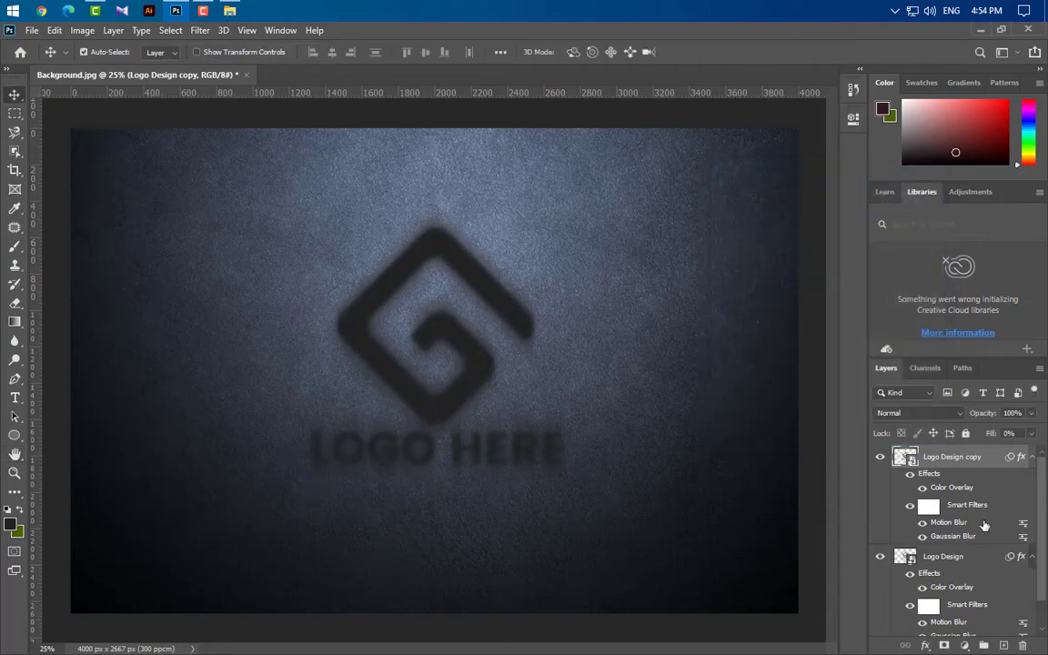
Duplicate the Logo Design copy layer and delete the Gaussian Blur and Motion Blur smart filters from the new duplicate.
left_click_drag(994, 465, 1003, 644)
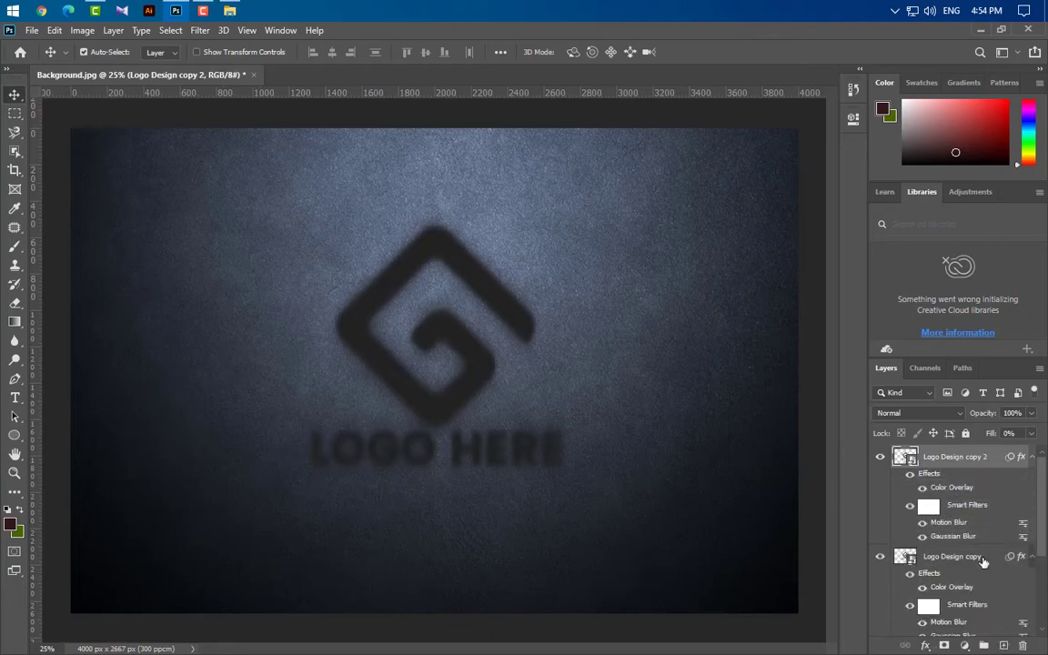
left_click_drag(955, 537, 1022, 645)
left_click_drag(961, 524, 1022, 644)
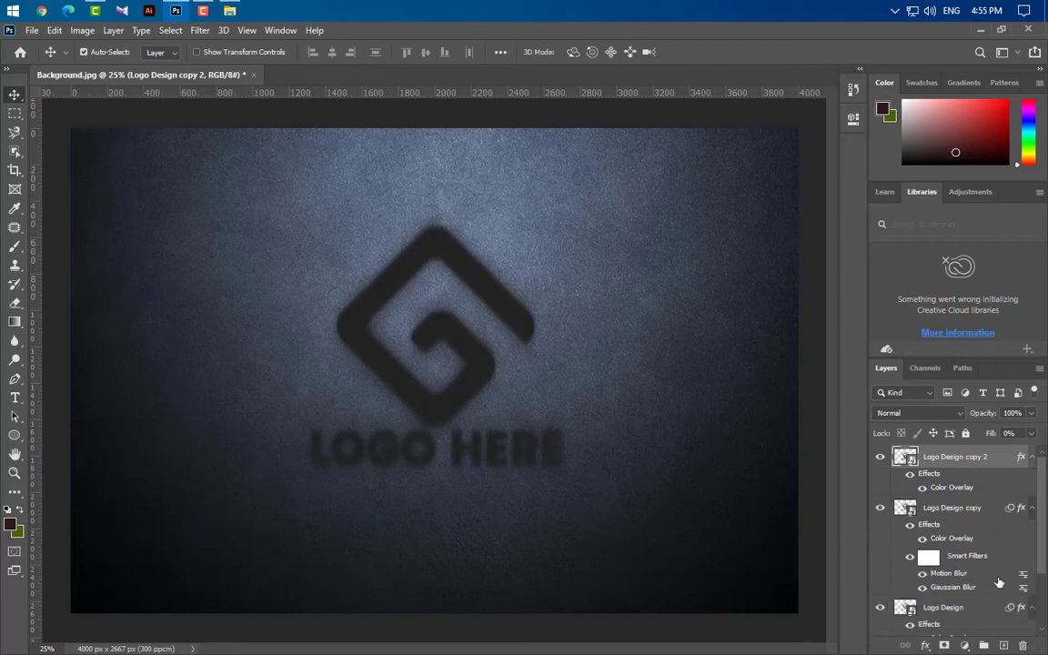
Collapse the effect lists of the logo layers and group the Logo Design copy and Logo Design layers.
left_click(1032, 457)
left_click(1032, 480)
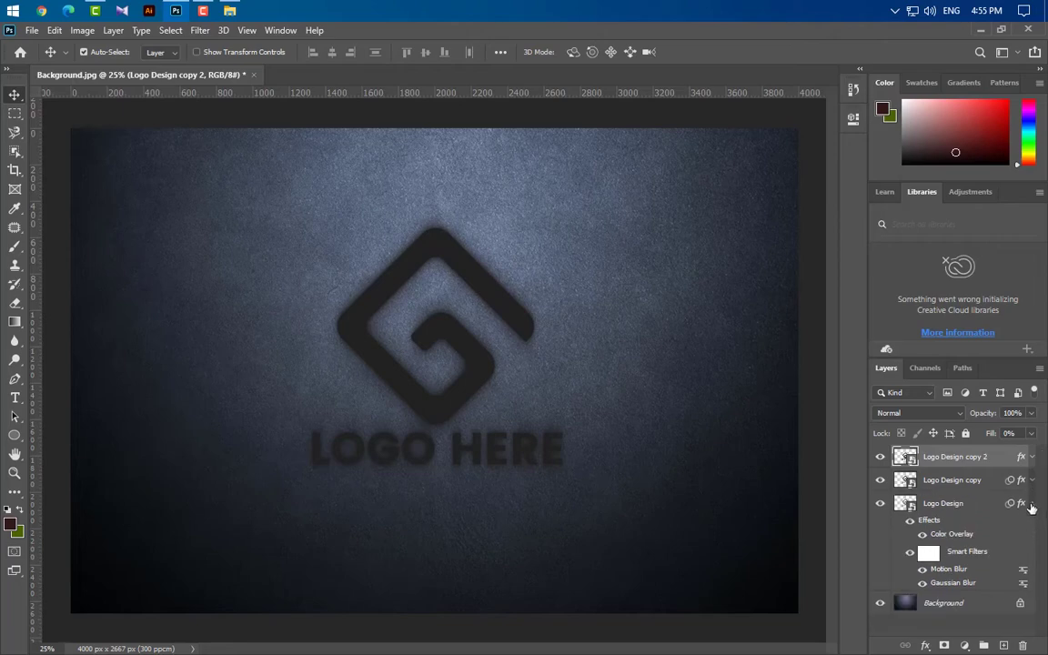
left_click(1032, 503)
left_click(955, 480)
left_click(981, 503, "ctrl")
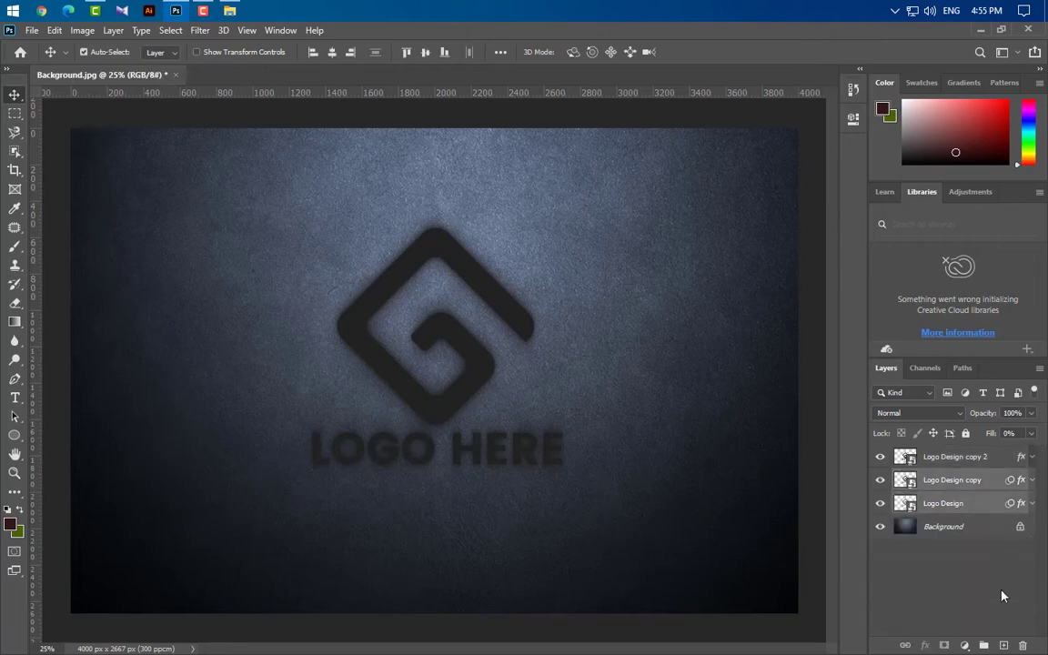
key("ctrl+g")
Set the fill of the Logo Design copy 2 layer to 100%.
left_click(997, 461)
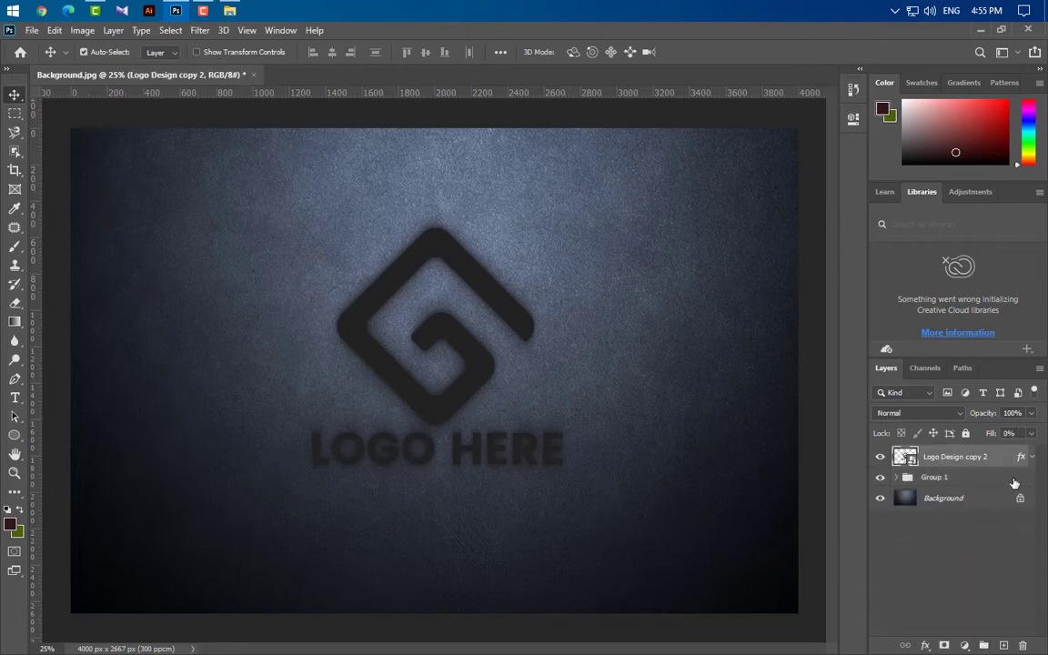
left_click(1032, 435)
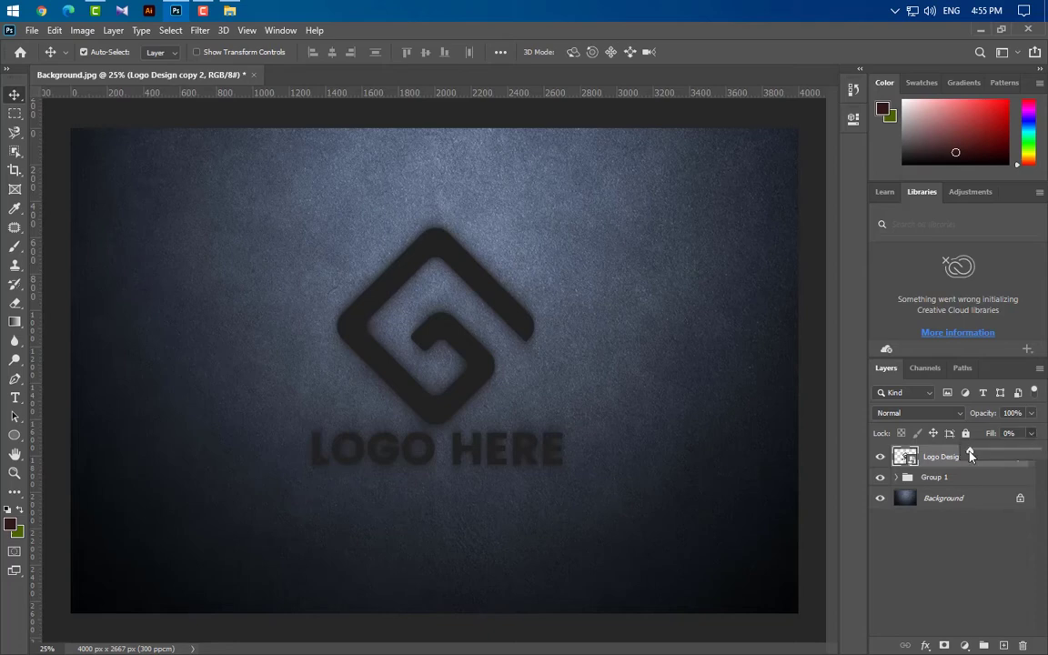
left_click_drag(969, 452, 1038, 452)
left_click(925, 462)
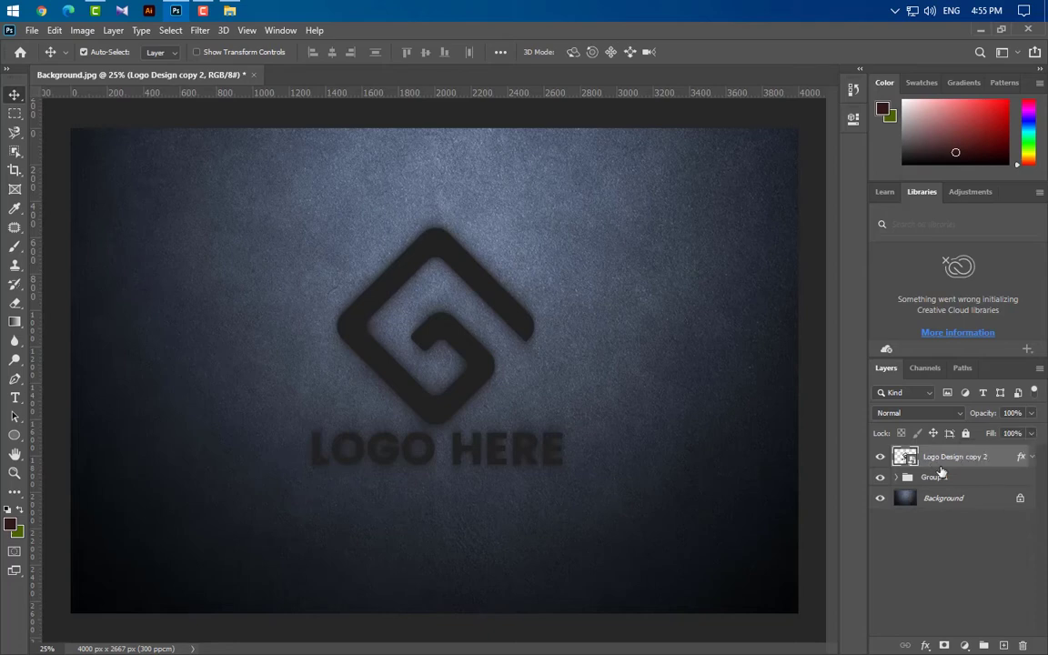
In the layer style of Logo Design copy 2, turn off Color Overlay and turn on Gradient Overlay.
double_click(1009, 458)
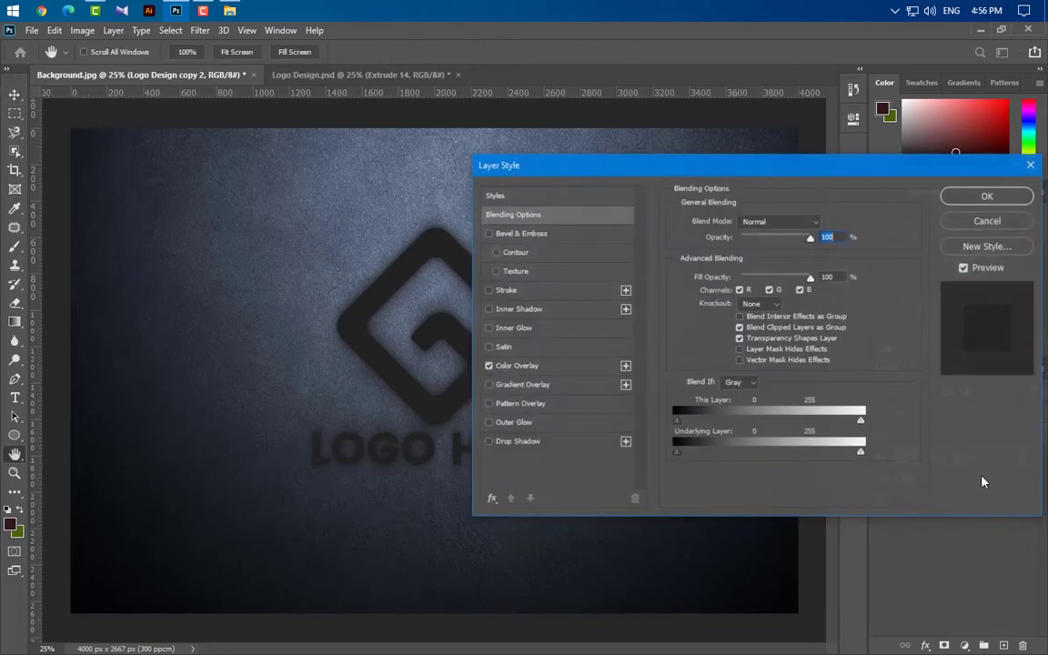
left_click(488, 366)
left_click(564, 384)
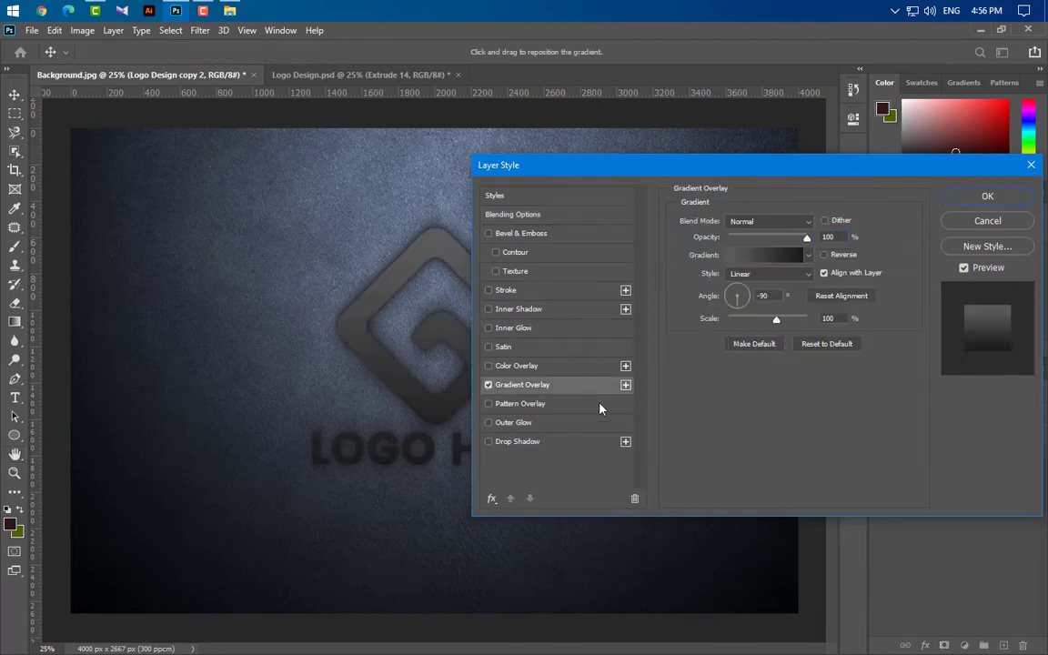
Define the overlay gradient from 5c5c5c to 1a1a1a, keeping the linear style, -90° angle and 100% scale.
left_click(762, 258)
double_click(683, 549)
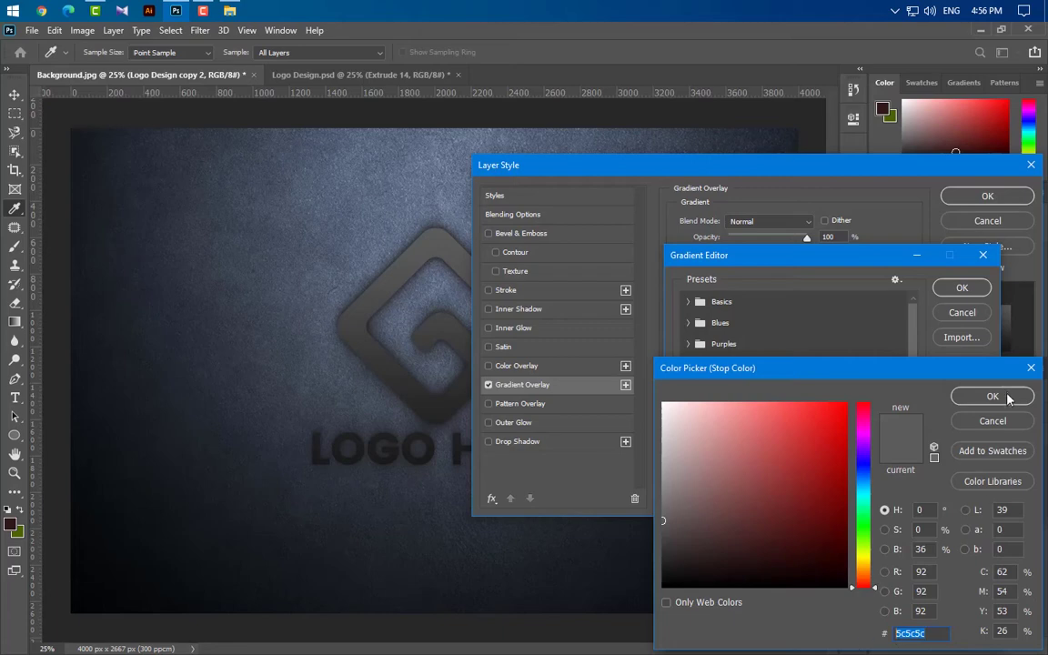
left_click(993, 396)
double_click(978, 549)
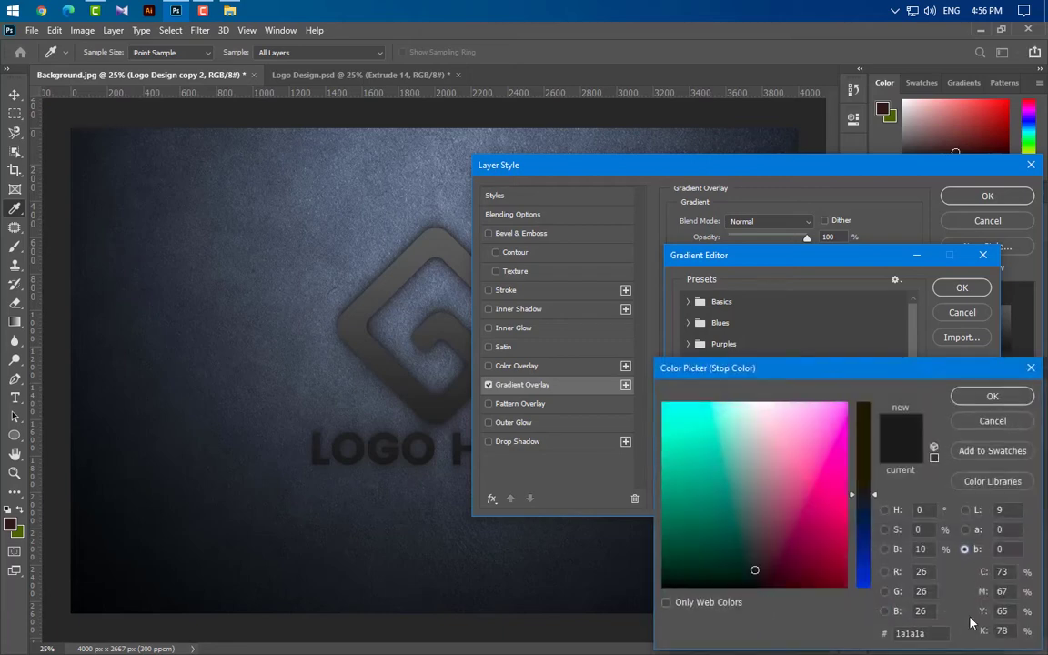
left_click(884, 510)
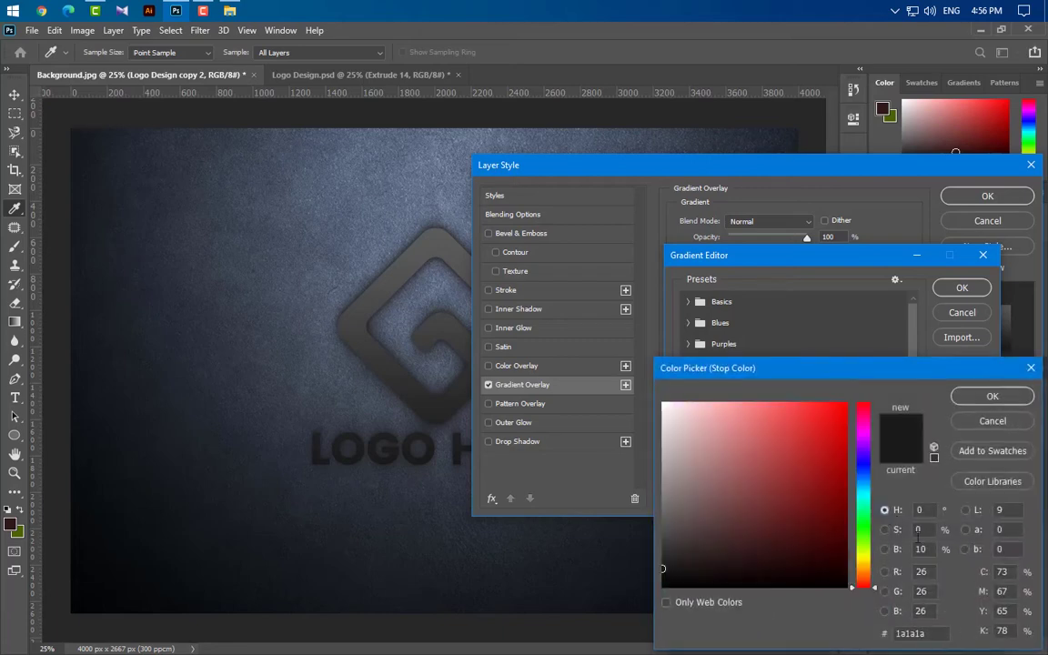
left_click_drag(938, 637, 842, 637)
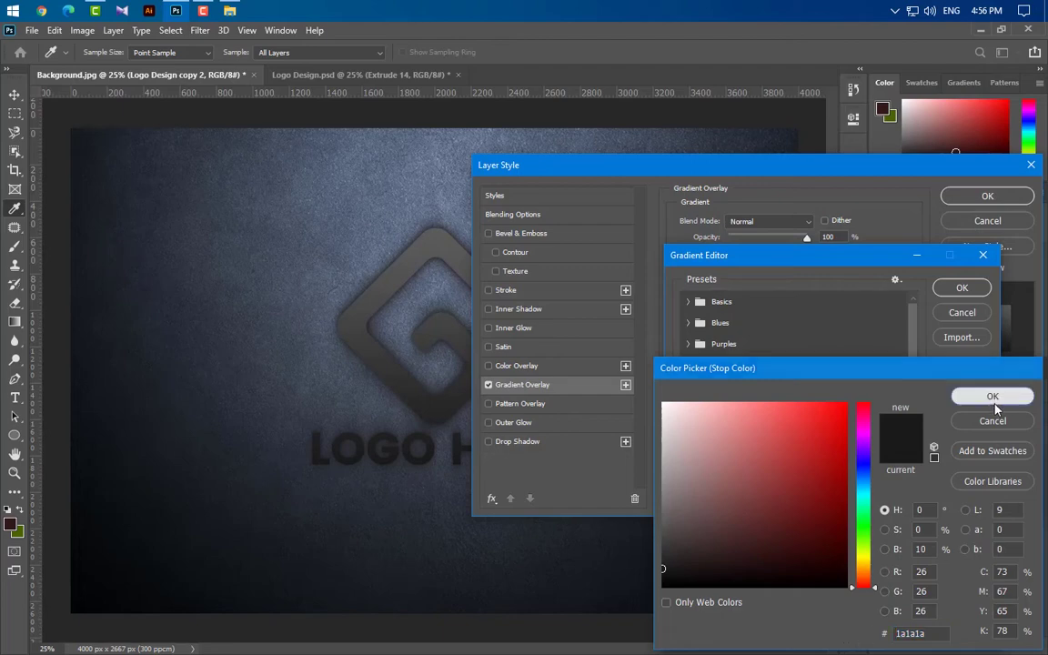
left_click(991, 394)
left_click(968, 289)
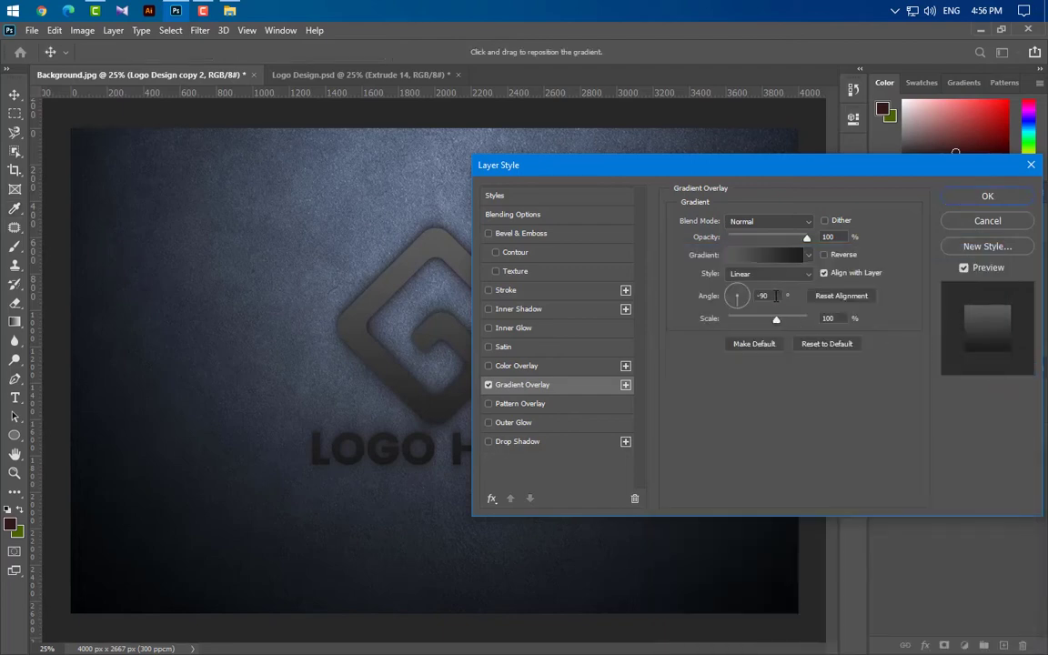
key("Tab")
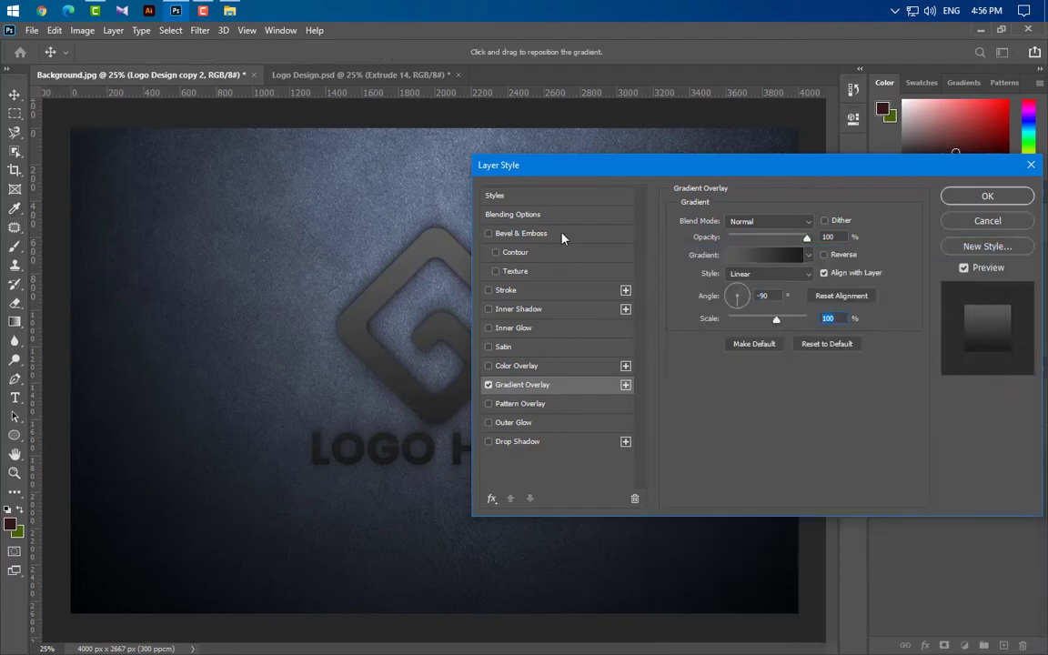
Turn on Bevel & Emboss for Logo Design copy 2, using the Inner Bevel style.
left_click(562, 234)
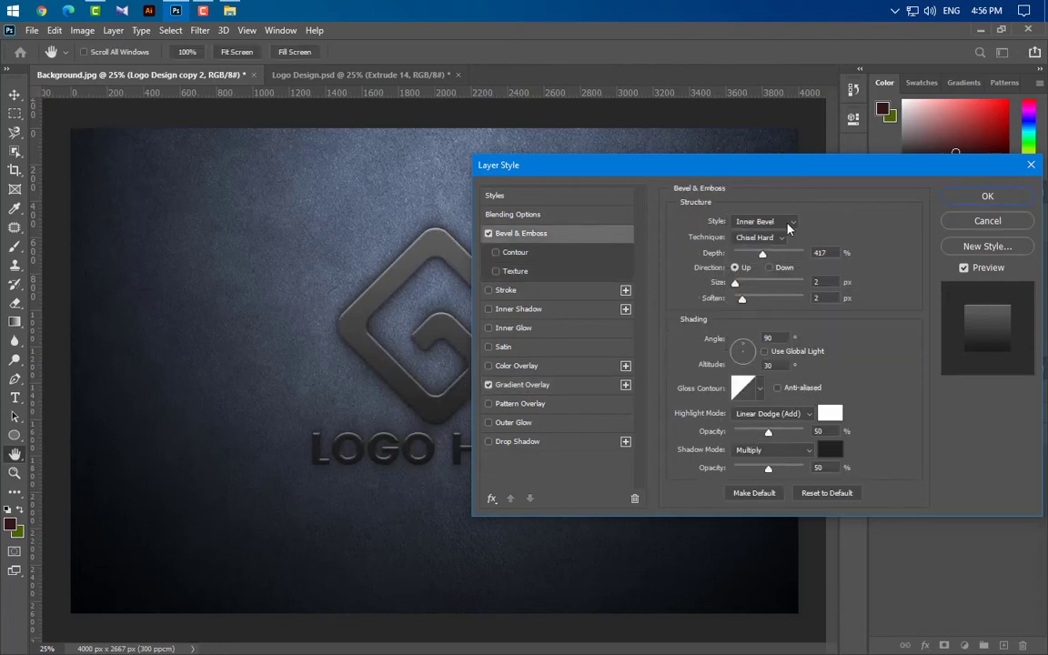
left_click(763, 221)
left_click(775, 248)
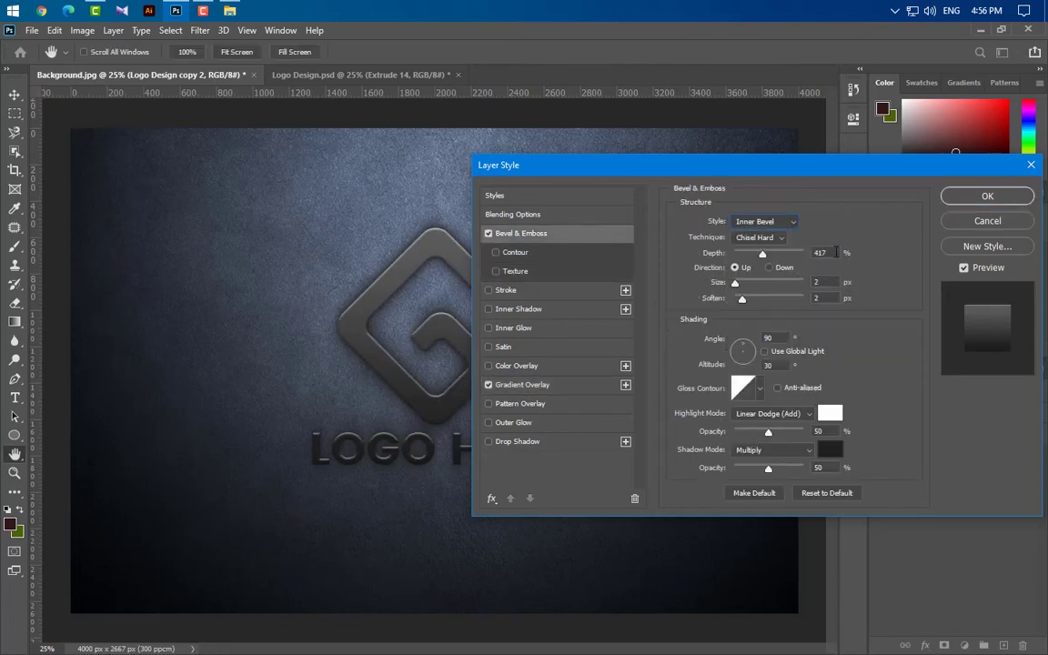
key("Up")
key("Up")
key("Up")
Apply the bevel with the Chisel Hard technique, 417% depth, 2 px size and 2 px soften.
left_click(768, 239)
left_click(765, 262)
key("Up")
key("Tab")
key("Tab")
key("Tab")
key("Tab")
key("Return")
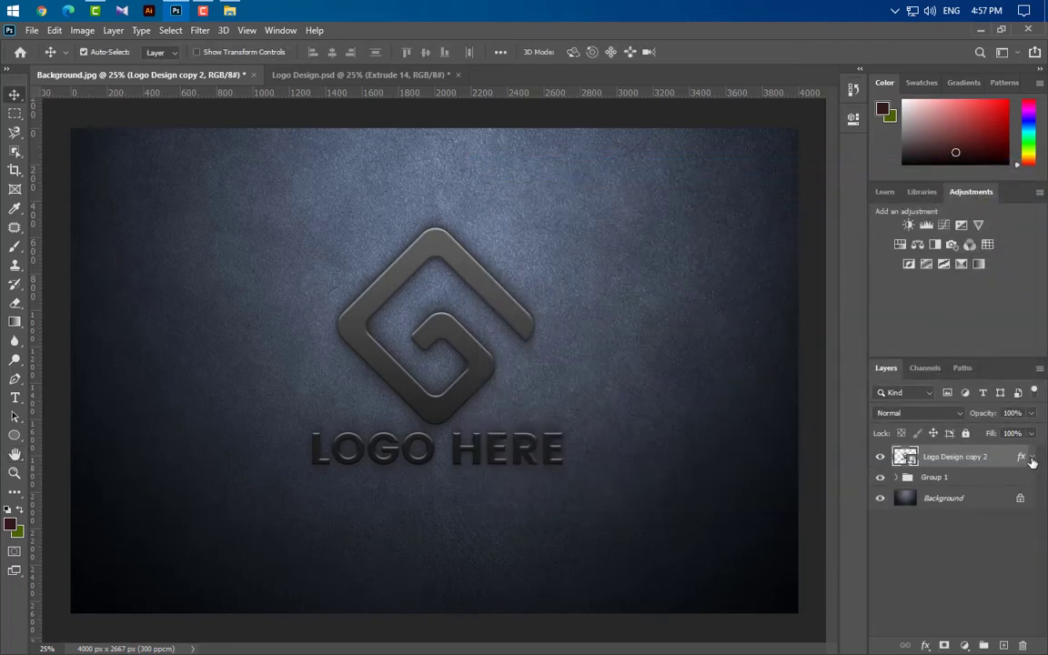
Duplicate the top logo layer twelve times, up to Logo Design copy 14, nudging each new copy slightly upward to build an extrusion.
left_click_drag(1004, 463, 1003, 644)
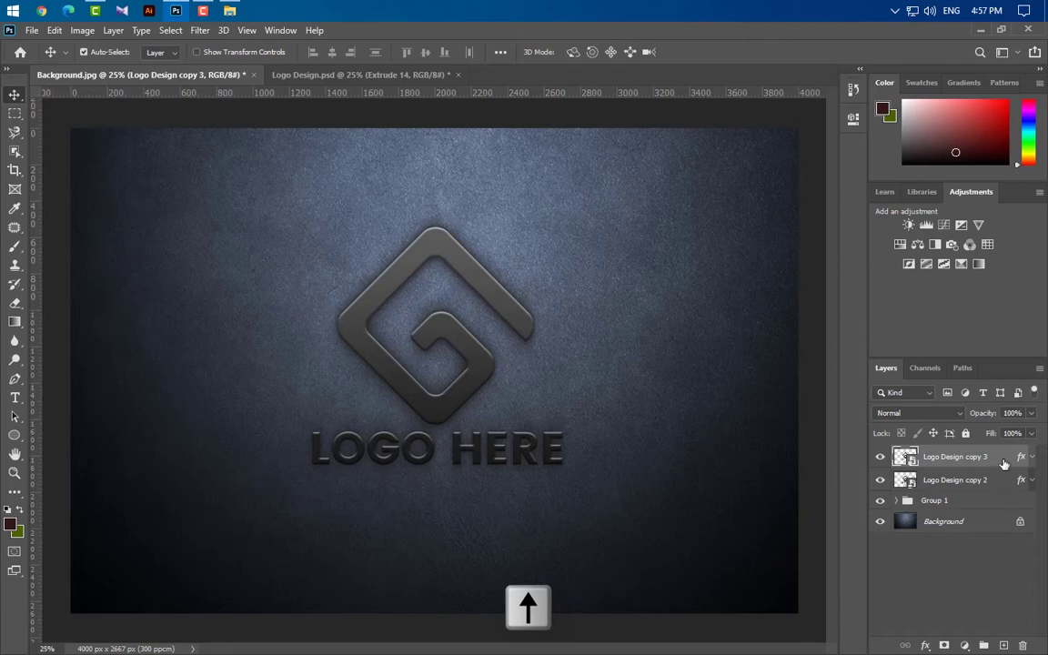
left_click_drag(1006, 464, 1003, 645)
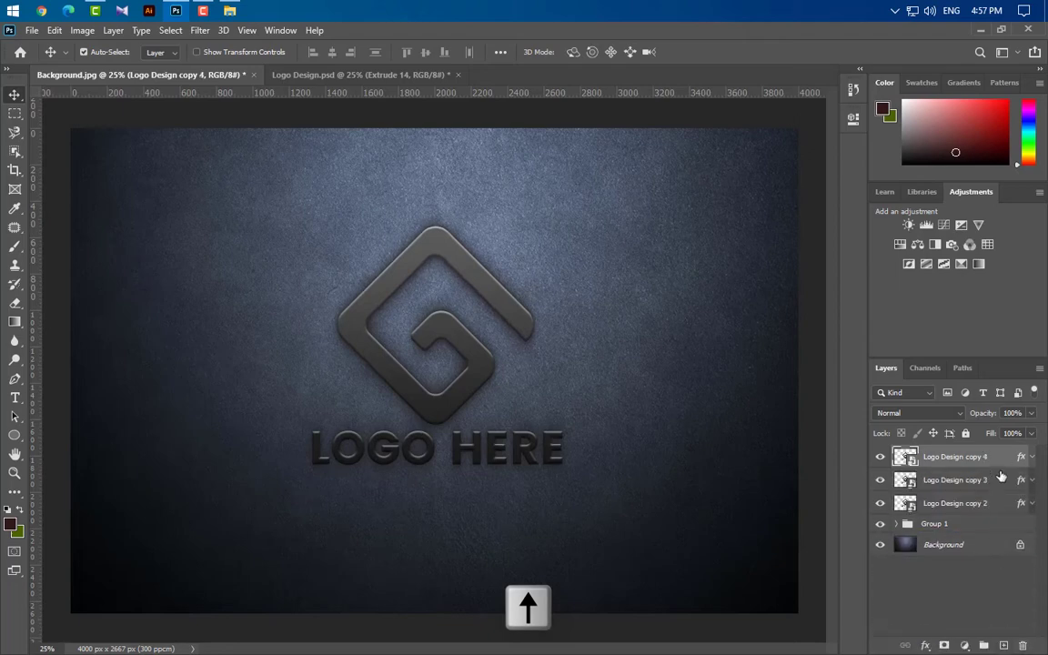
left_click_drag(1000, 460, 1003, 645)
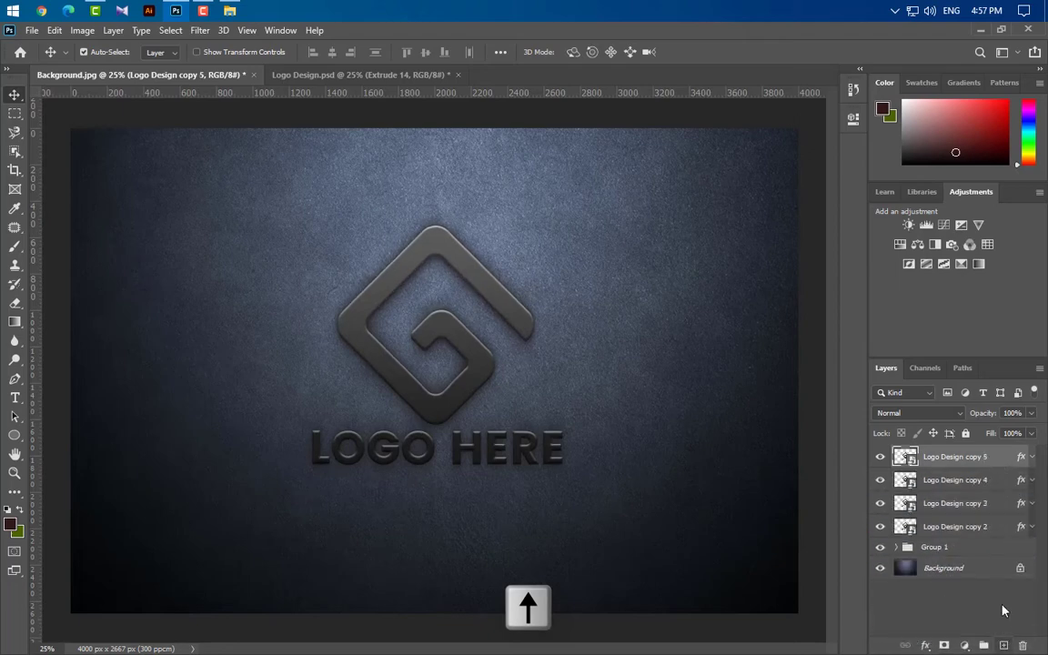
left_click_drag(1001, 457, 1003, 645)
left_click_drag(1004, 461, 1003, 645)
left_click_drag(1006, 459, 1001, 645)
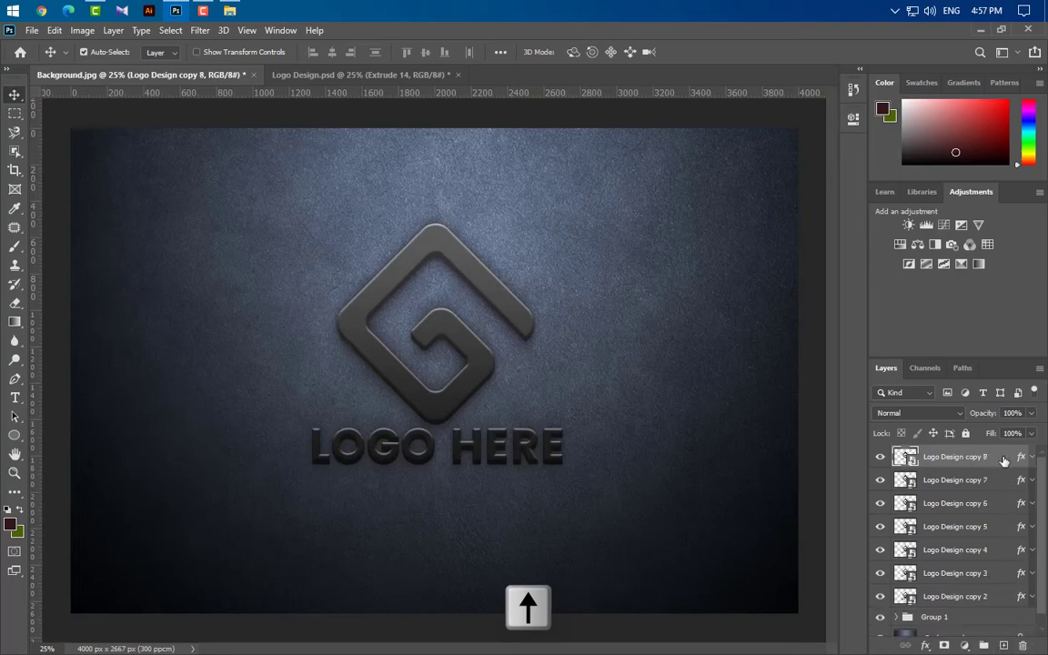
left_click_drag(1004, 461, 1003, 645)
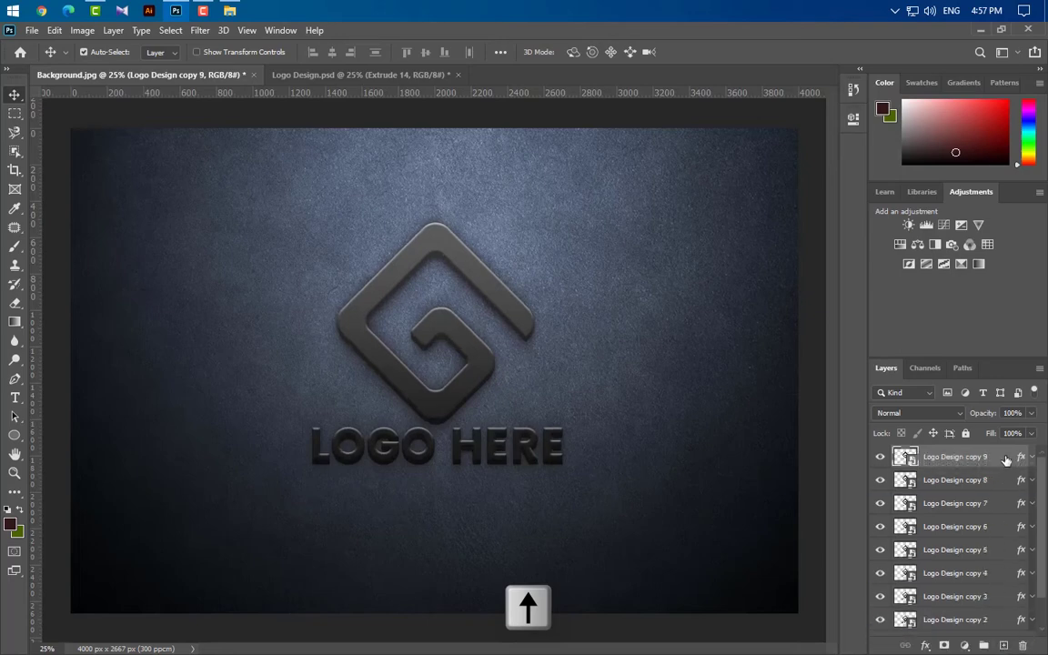
left_click_drag(1005, 459, 1003, 645)
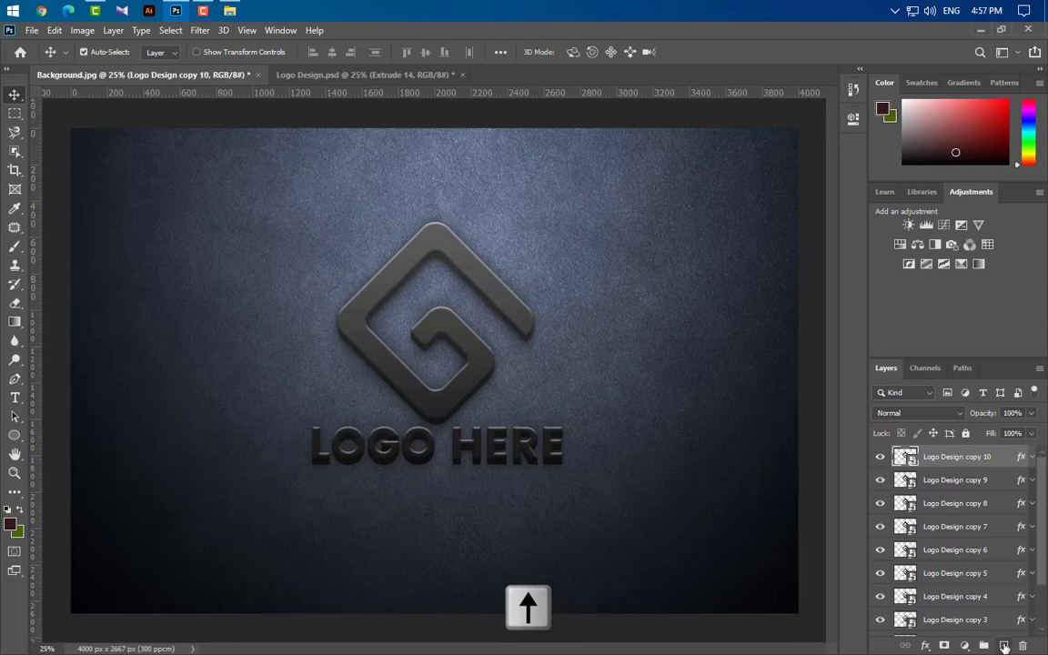
left_click_drag(1005, 459, 1004, 644)
left_click_drag(1004, 458, 1004, 645)
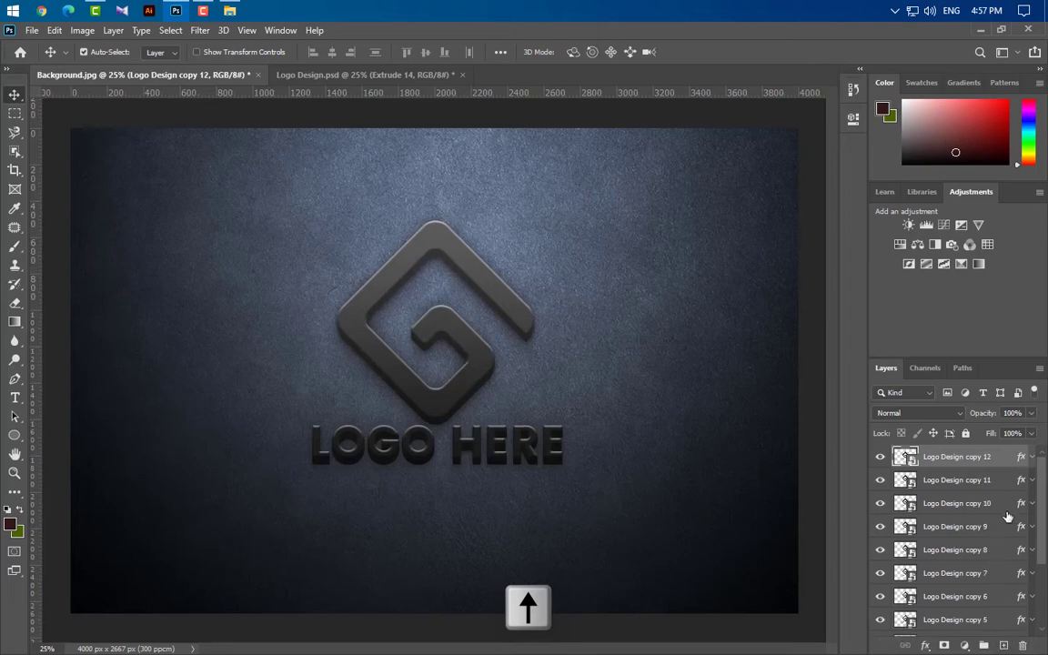
left_click_drag(1004, 459, 1004, 645)
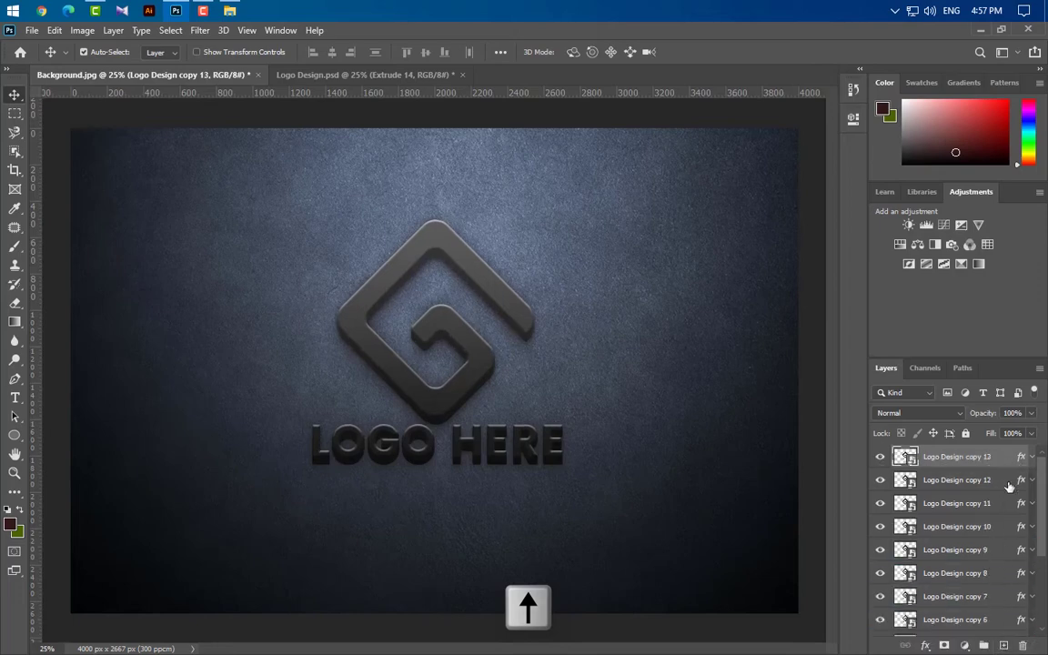
left_click_drag(1004, 481, 799, 537)
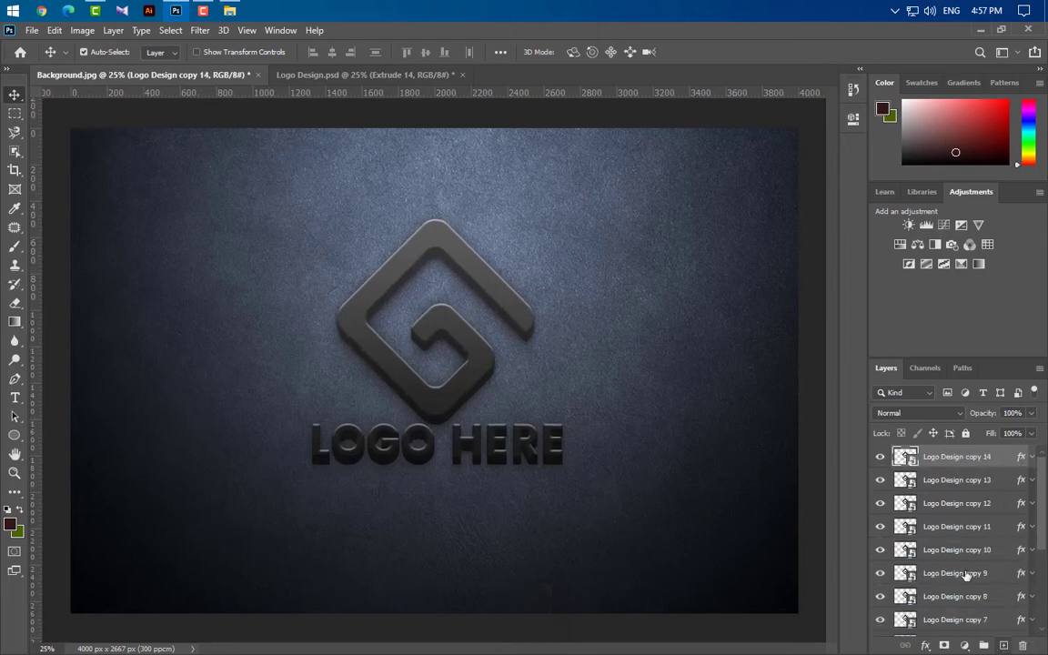
Hide the Gradient Overlay effect of Logo Design copy 14.
left_click(1032, 457)
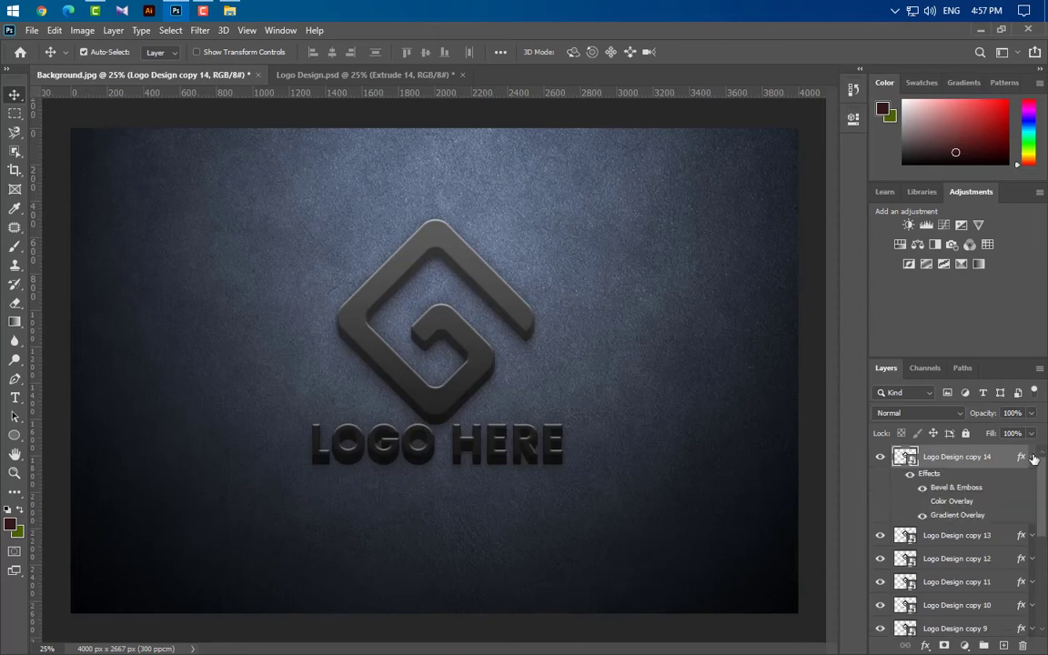
left_click(921, 516)
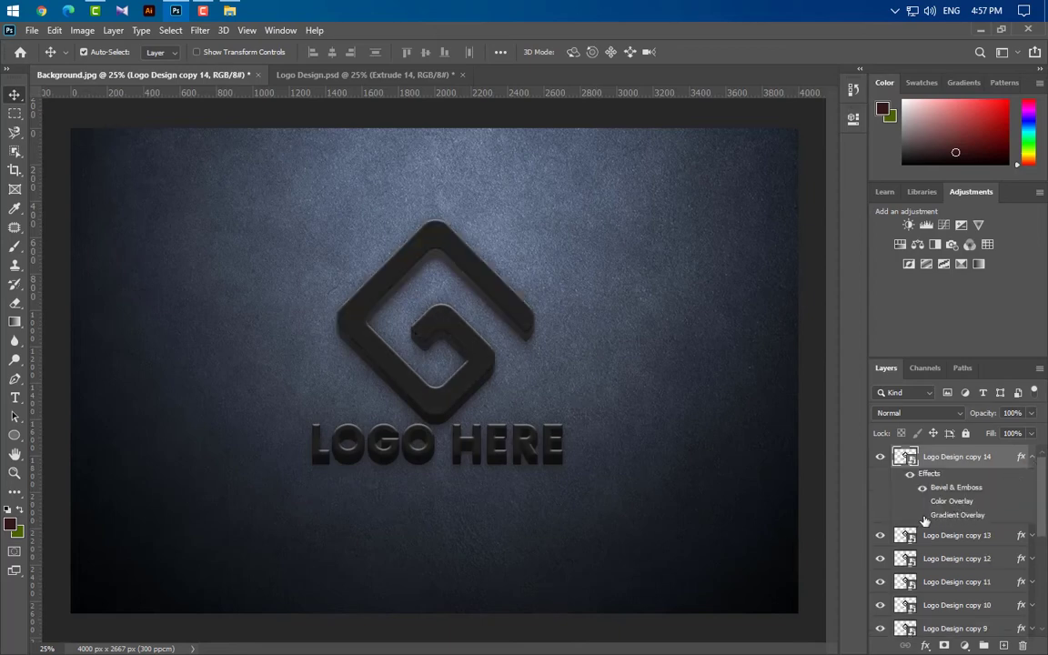
Group the layers Logo Design copy 13 through Logo Design copy 2.
left_click(989, 537)
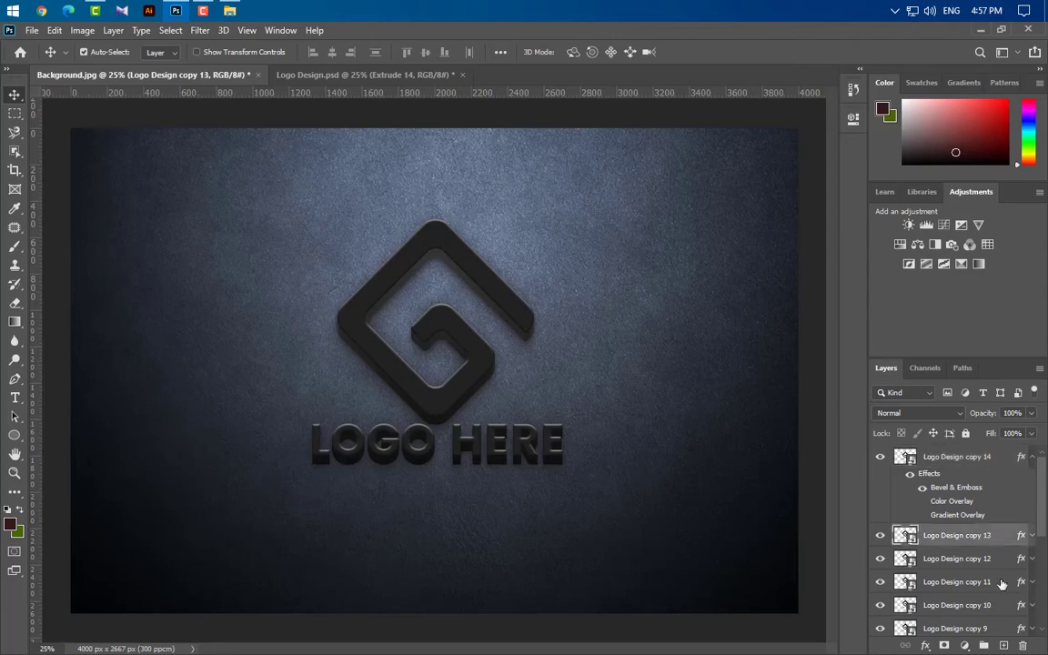
left_click(988, 558, "ctrl")
left_click(988, 581, "ctrl")
left_click(1002, 605, "ctrl")
left_click(1001, 628, "ctrl")
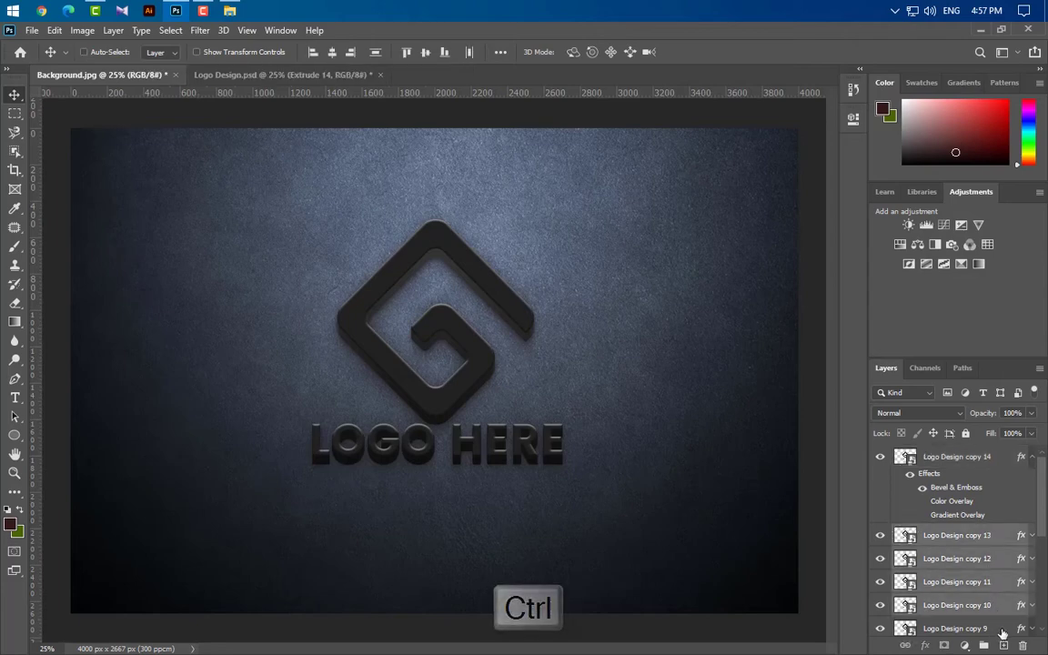
scroll(1001, 564, "down", 3)
left_click(1000, 546, "ctrl")
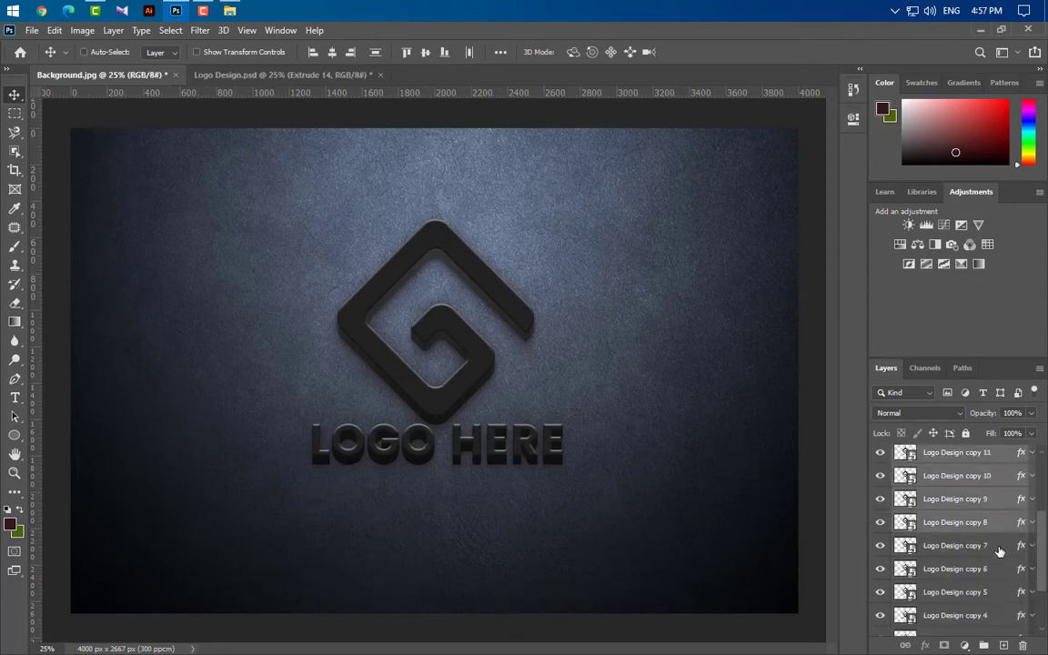
left_click(1000, 569, "ctrl")
left_click(1001, 591, "ctrl")
left_click(1000, 616, "ctrl")
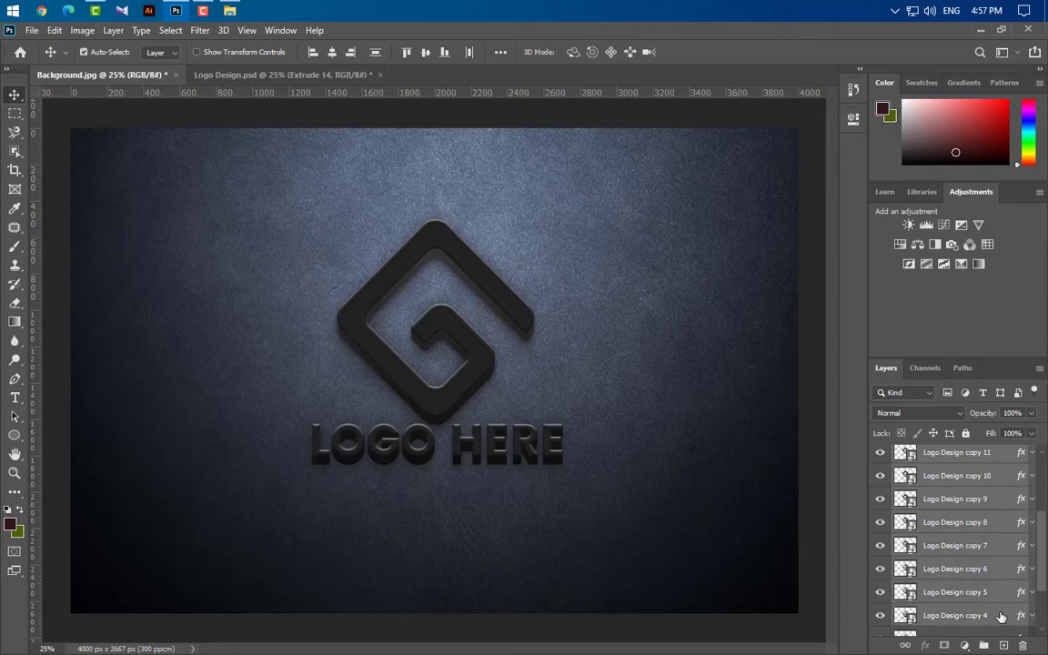
scroll(998, 601, "down", 3)
left_click(996, 561, "ctrl")
left_click(1003, 585, "ctrl")
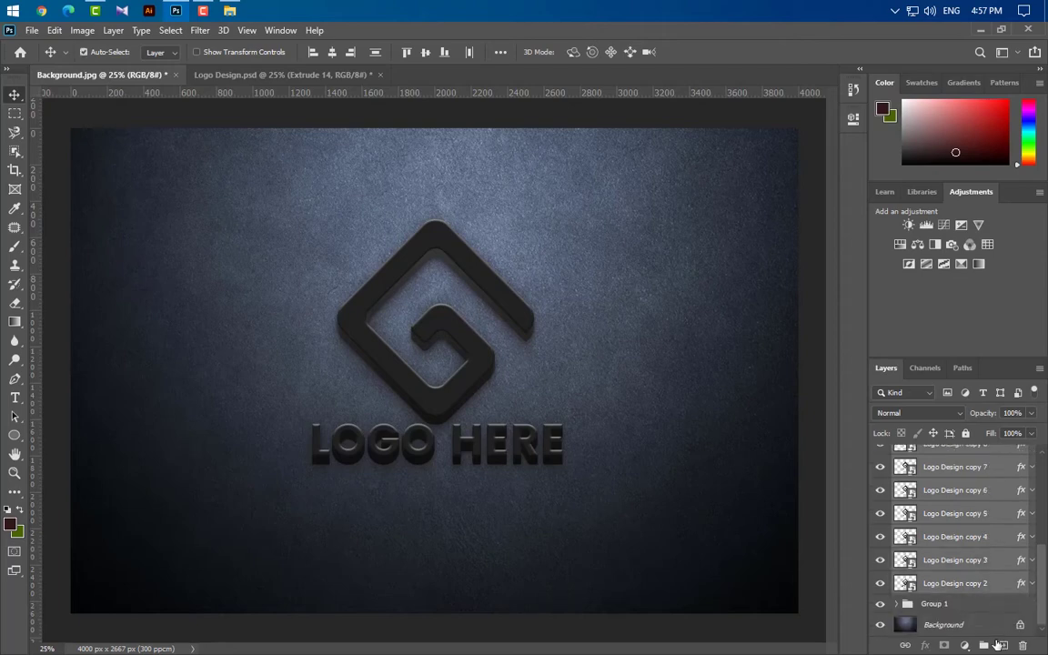
key("ctrl+g")
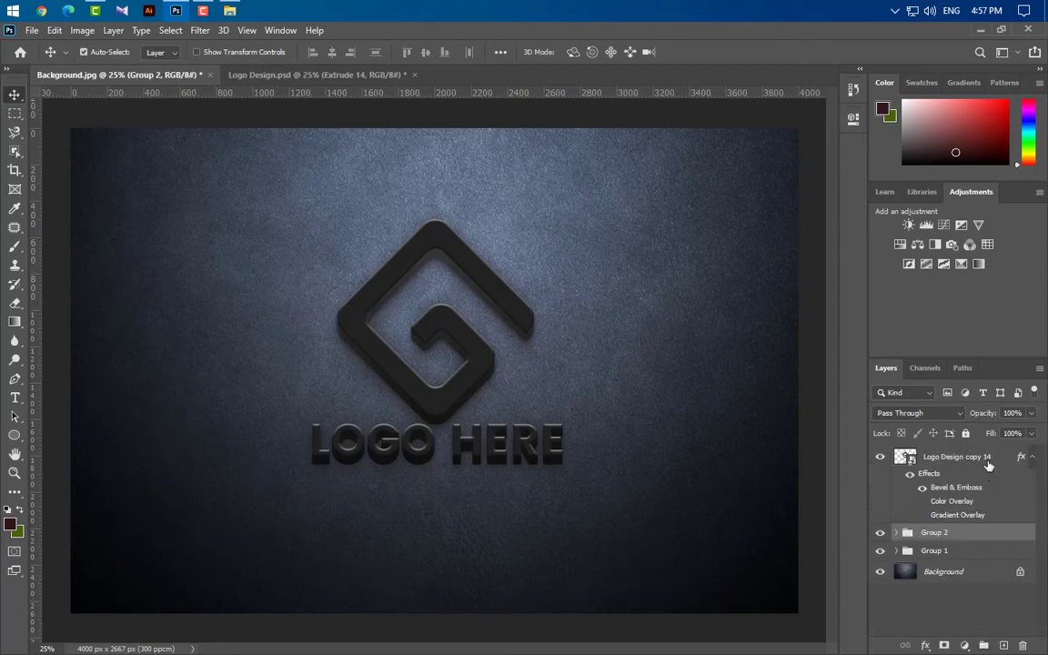
Place the new-york-new-york-city-3492 image from File Explorer above Logo Design copy 14, scaled to about 18.69% and positioned to cover the logo.
left_click(987, 460)
left_click(1031, 456)
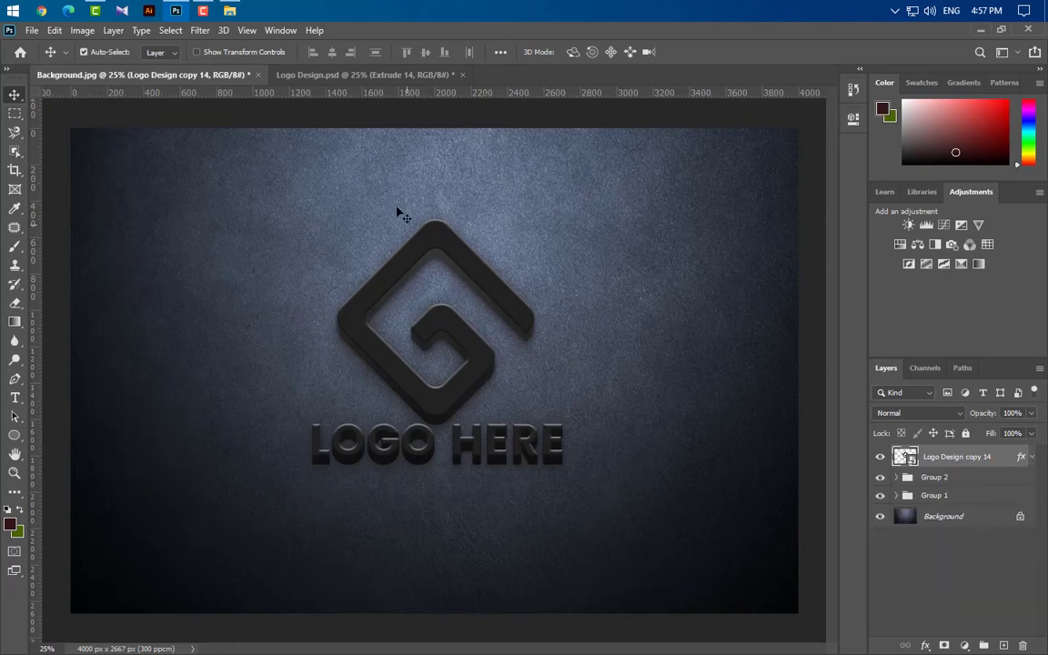
left_click(229, 10)
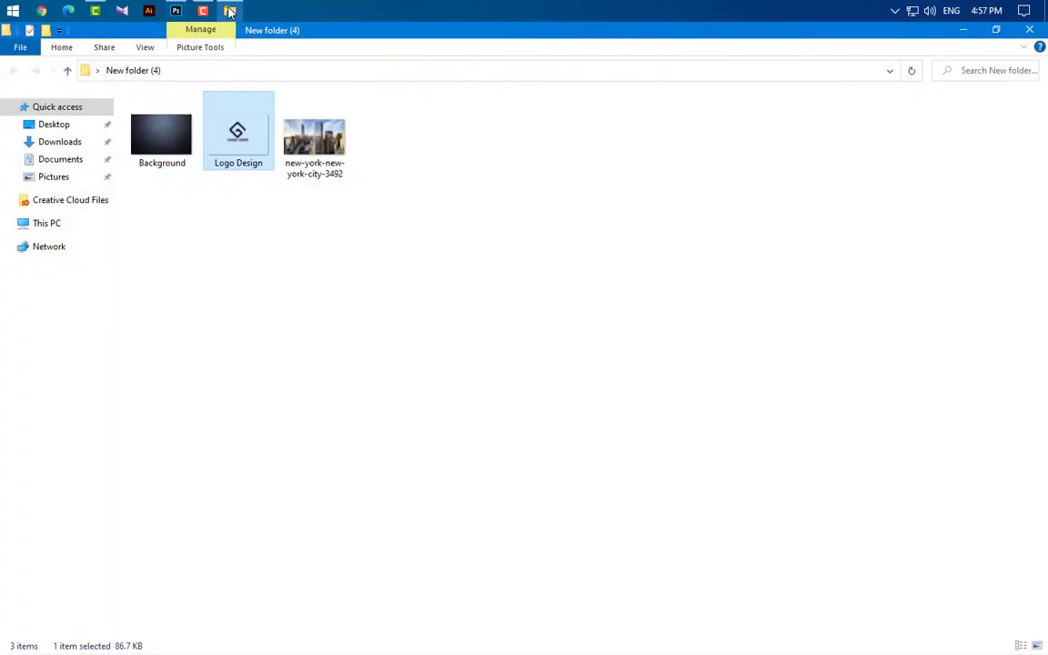
left_click_drag(329, 168, 426, 346)
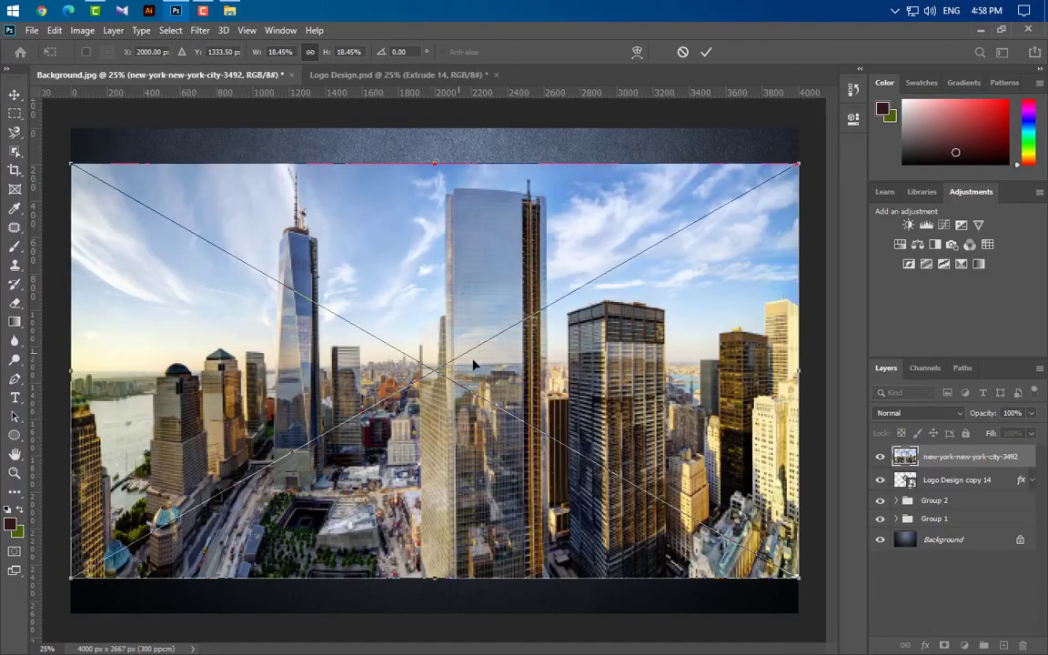
left_click_drag(333, 304, 345, 287)
left_click_drag(811, 559, 819, 563)
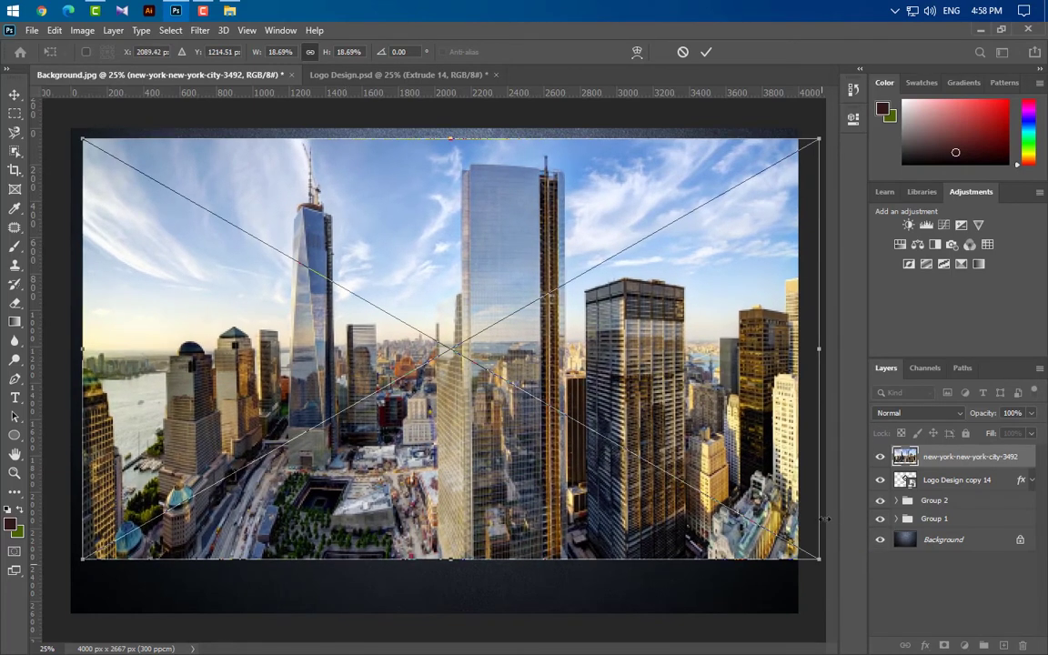
left_click(707, 54)
Apply a Gaussian Blur of 50 pixels to the city image and clip it to Logo Design copy 14.
left_click(199, 30)
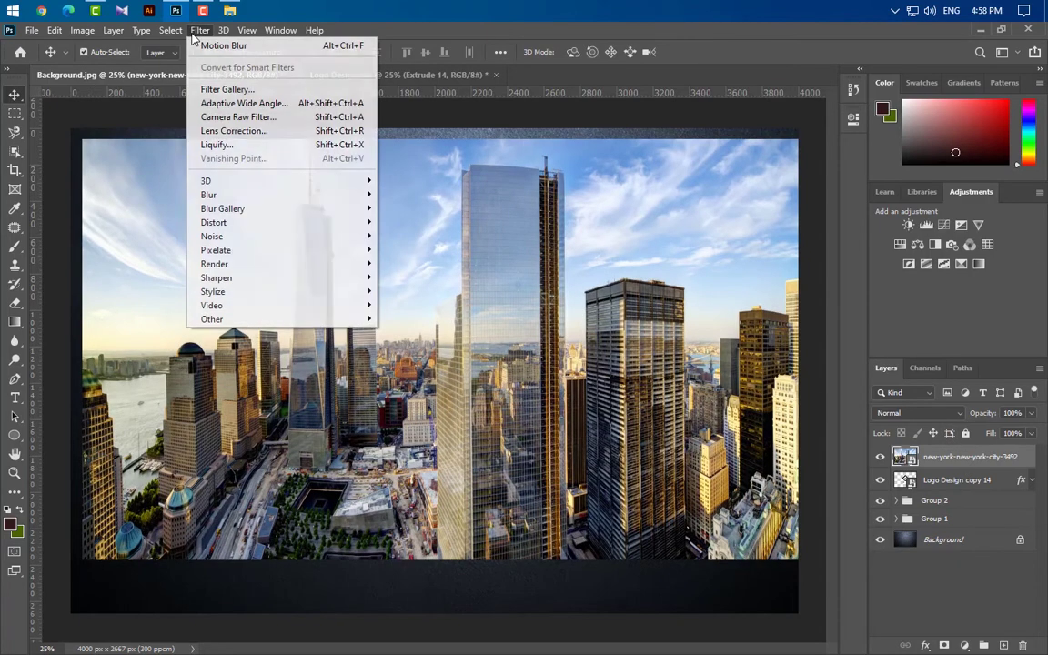
mouse_move(355, 201)
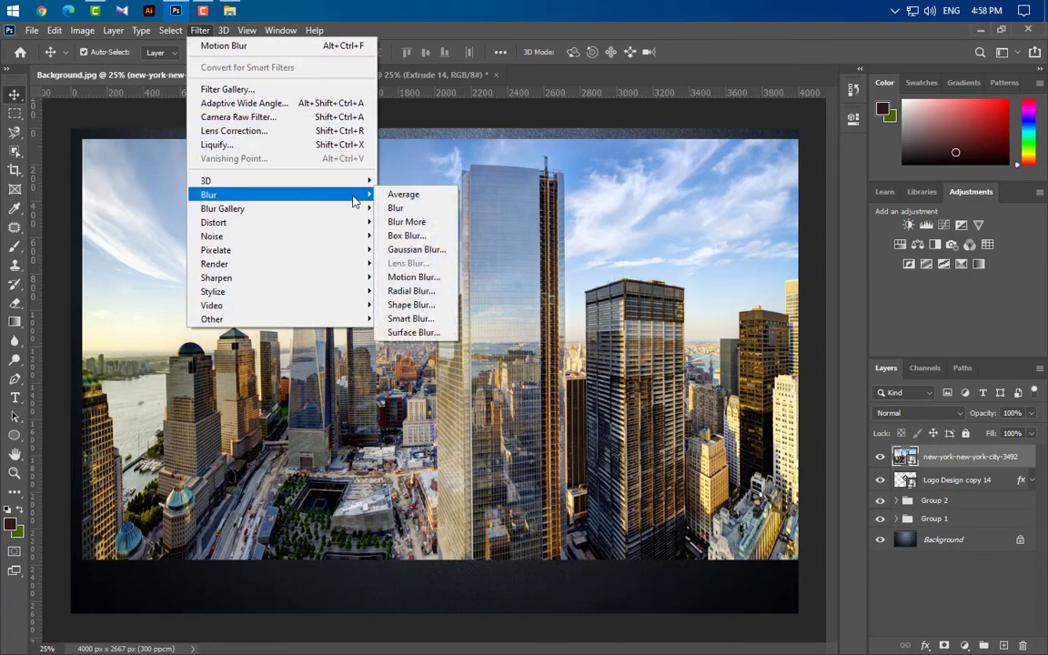
left_click(406, 249)
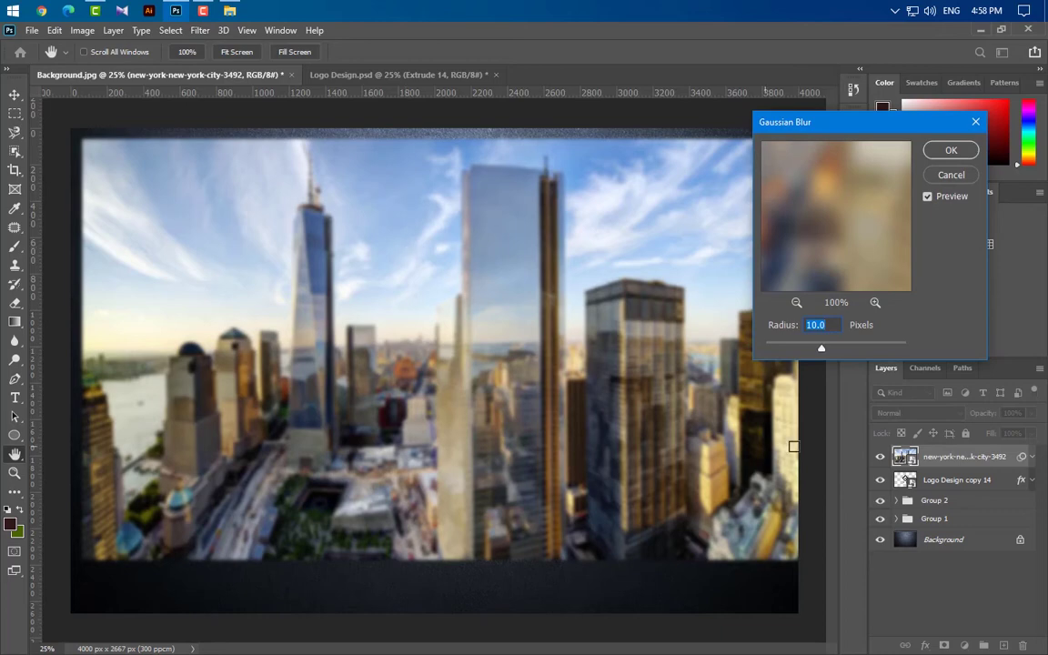
type("50")
left_click(950, 151)
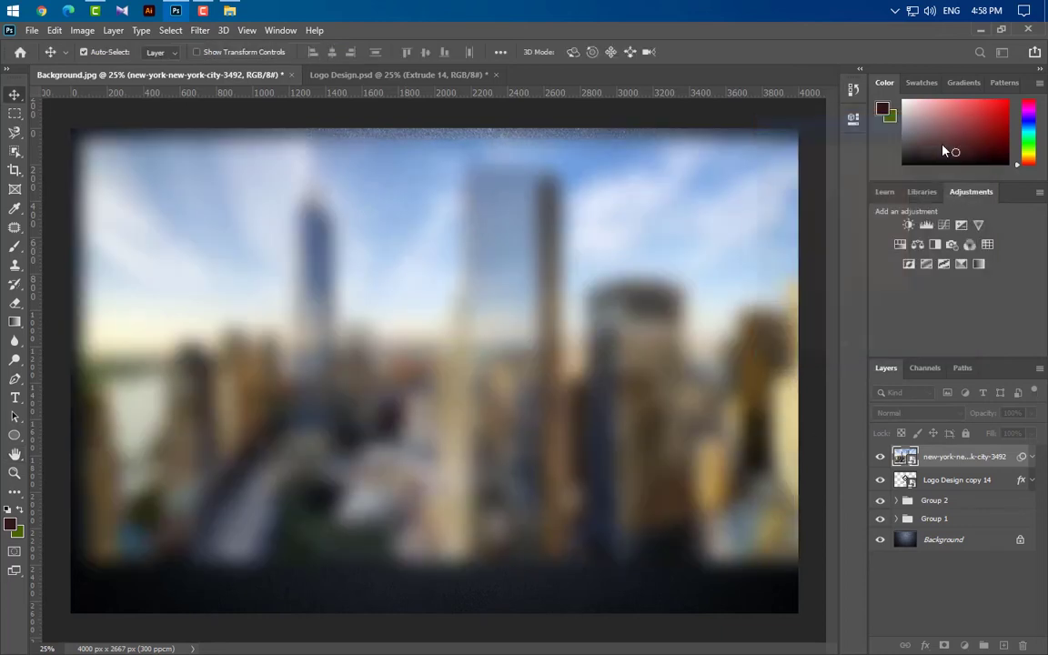
right_click(995, 460)
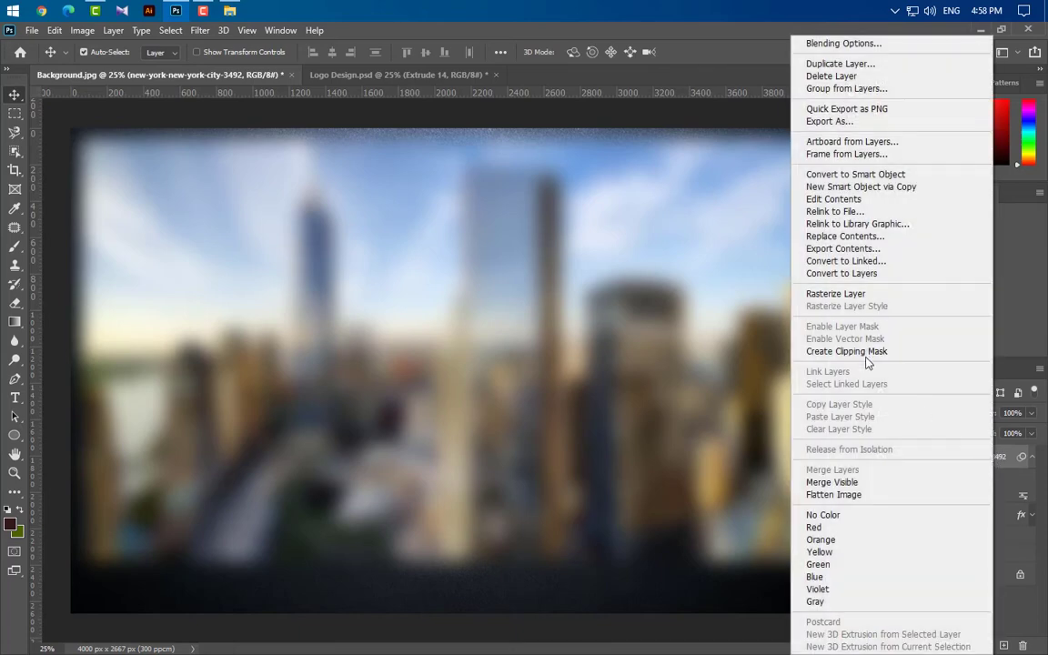
left_click(865, 352)
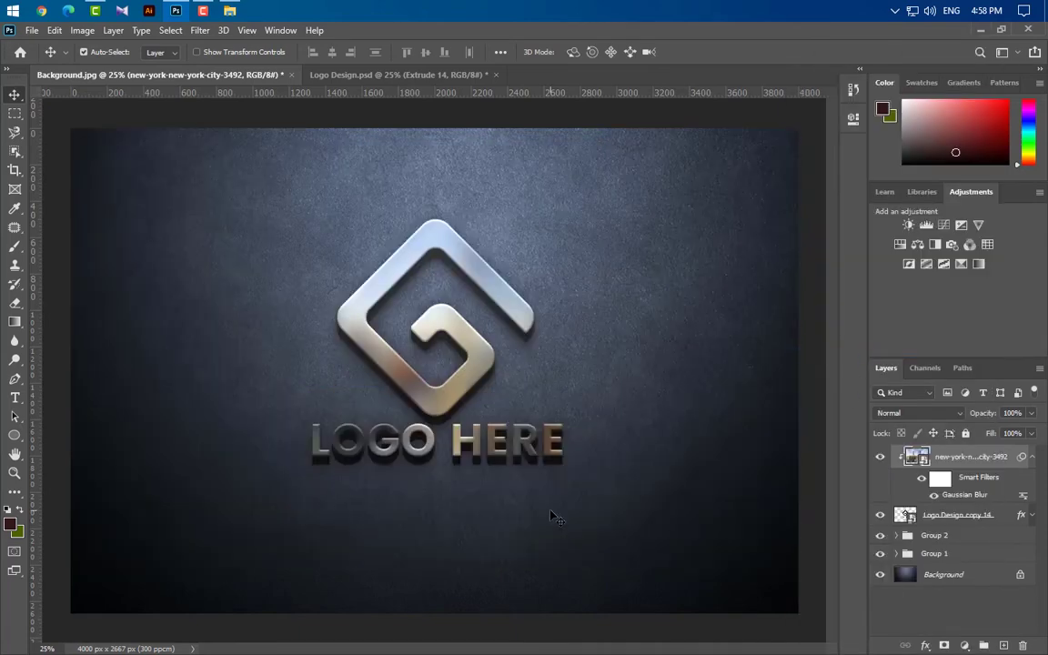
Add a black Drop Shadow to Logo Design copy 2 in Group 2 with 50% opacity, 110° angle, 35 px distance, 0% spread and 110 px size.
left_click(896, 535)
scroll(964, 573, "down", 3)
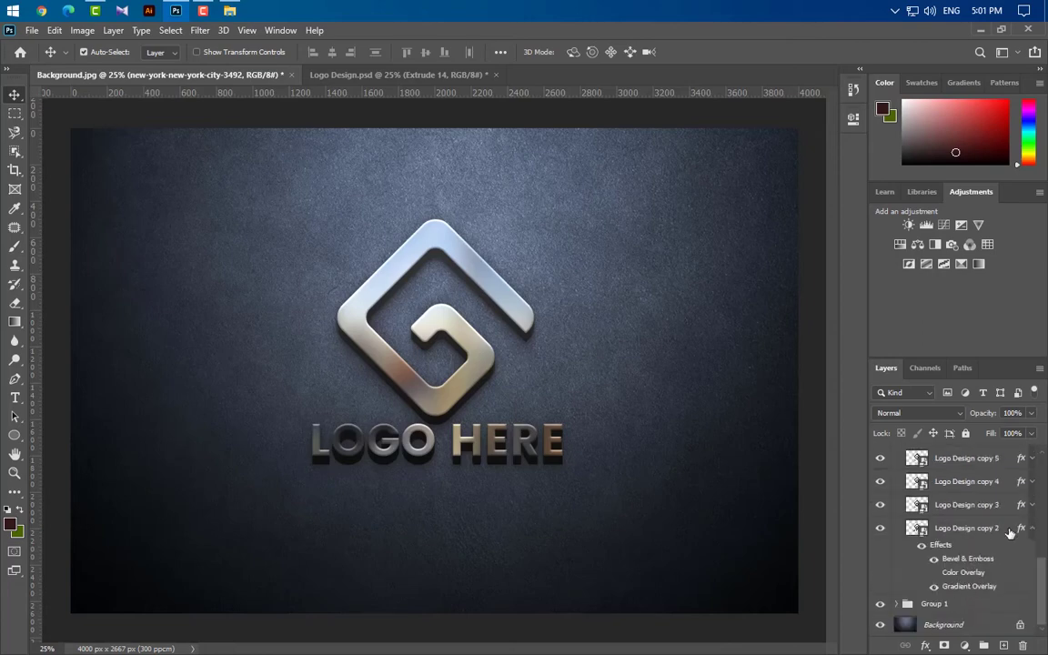
left_click(1009, 533)
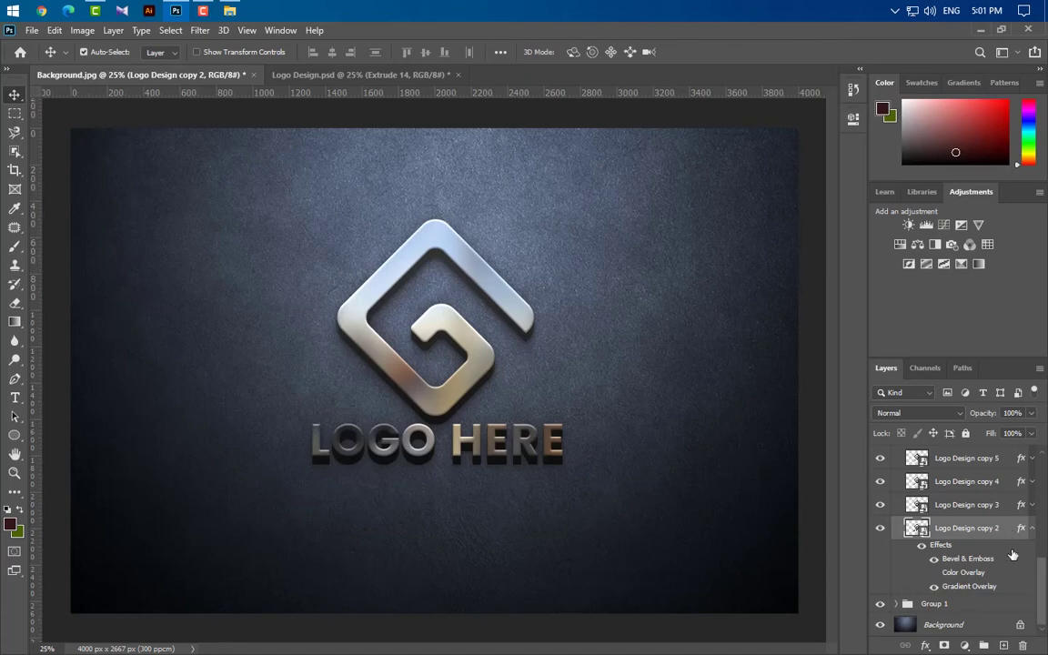
double_click(1012, 554)
left_click(552, 441)
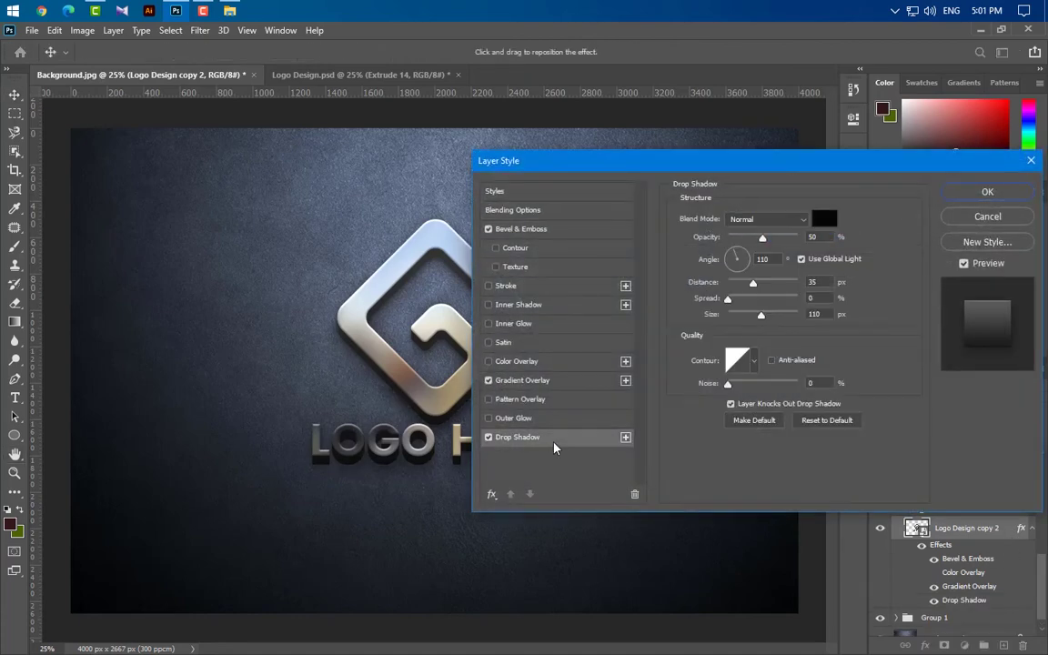
left_click(812, 238)
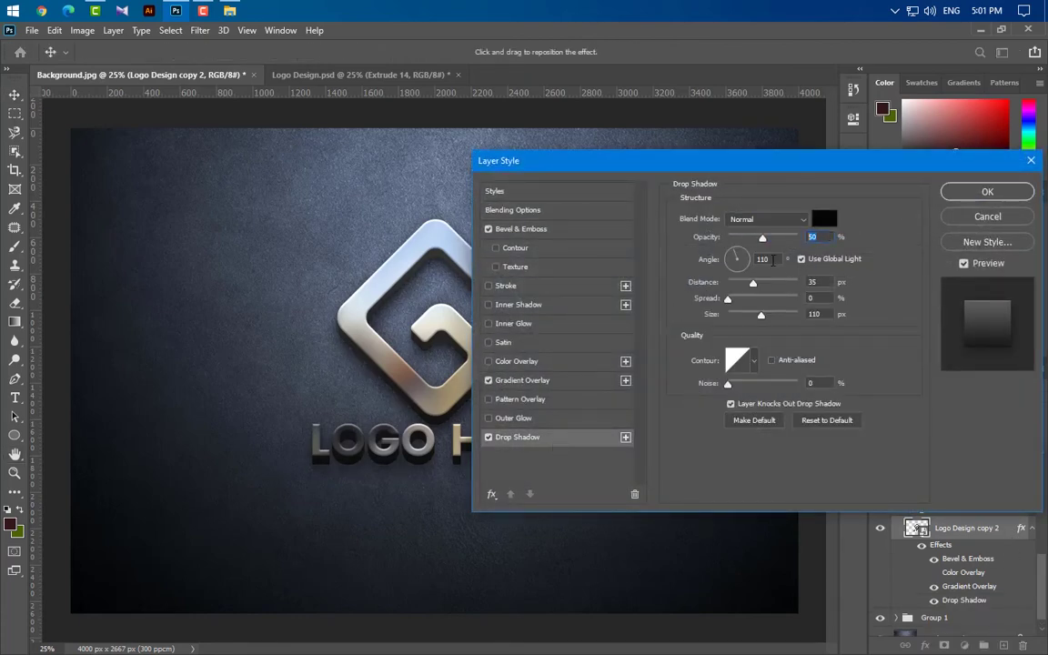
key("Tab")
key("Tab")
key("Tab")
key("Tab")
left_click(971, 199)
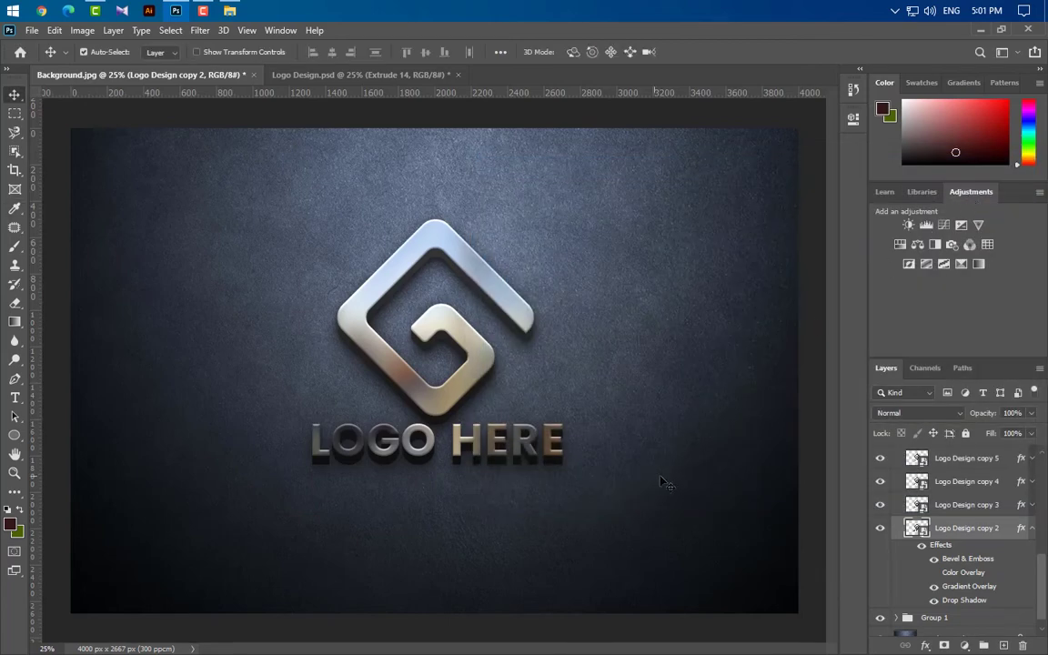
Above the city image, draw a narrow diagonal stripe shape from the canvas's top middle to its lower left edge, spanning about 2190 × 2150 px.
scroll(961, 542, "up", 5)
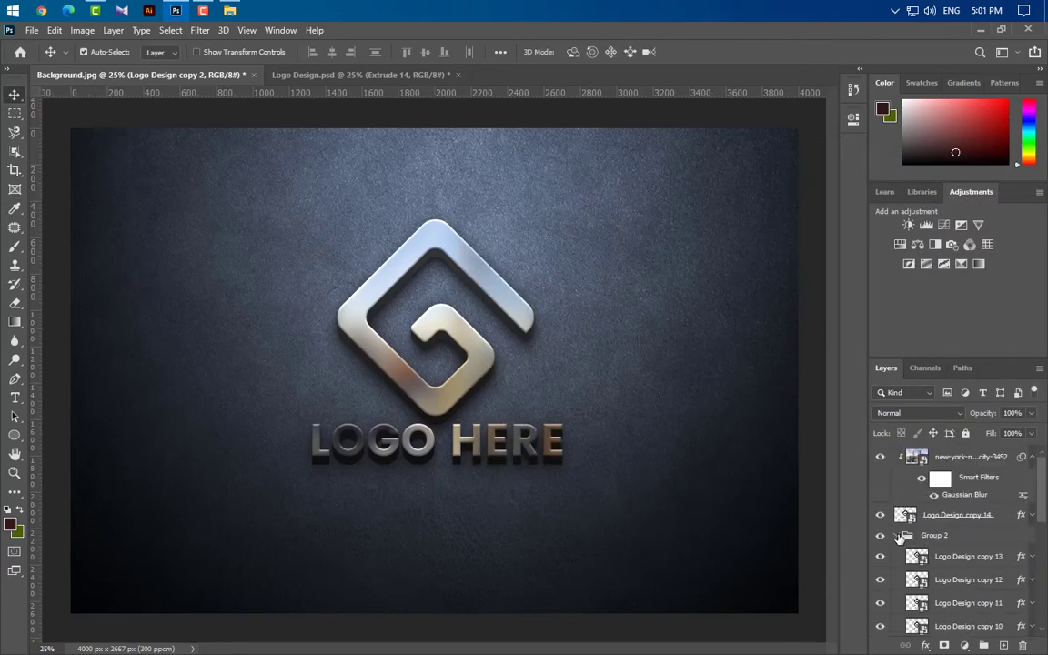
left_click(899, 537)
left_click(956, 466)
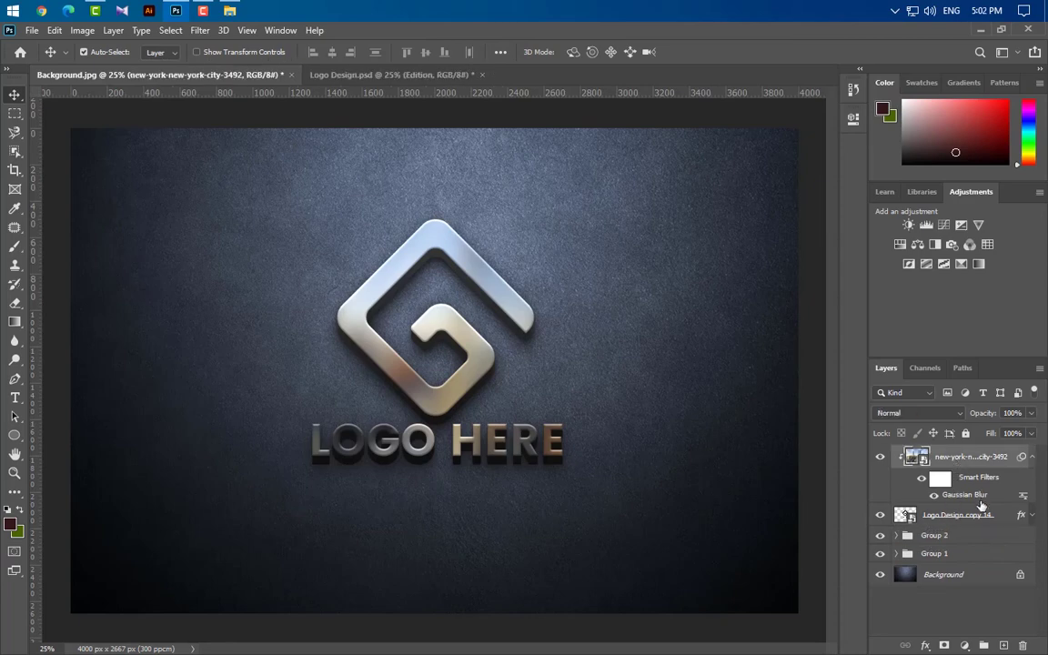
key("p")
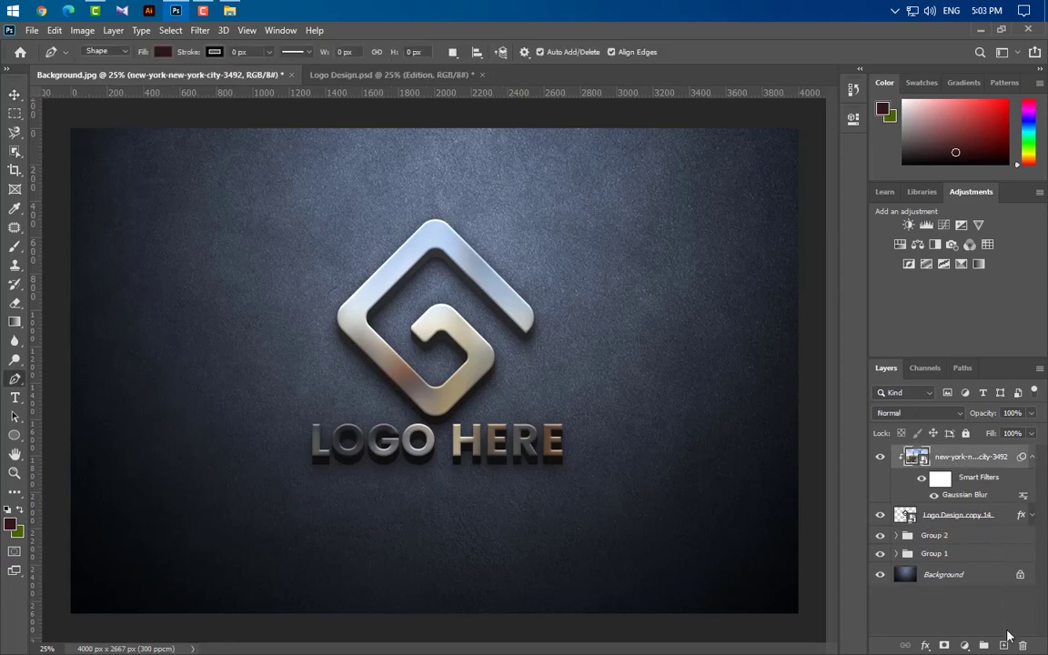
left_click(1003, 645)
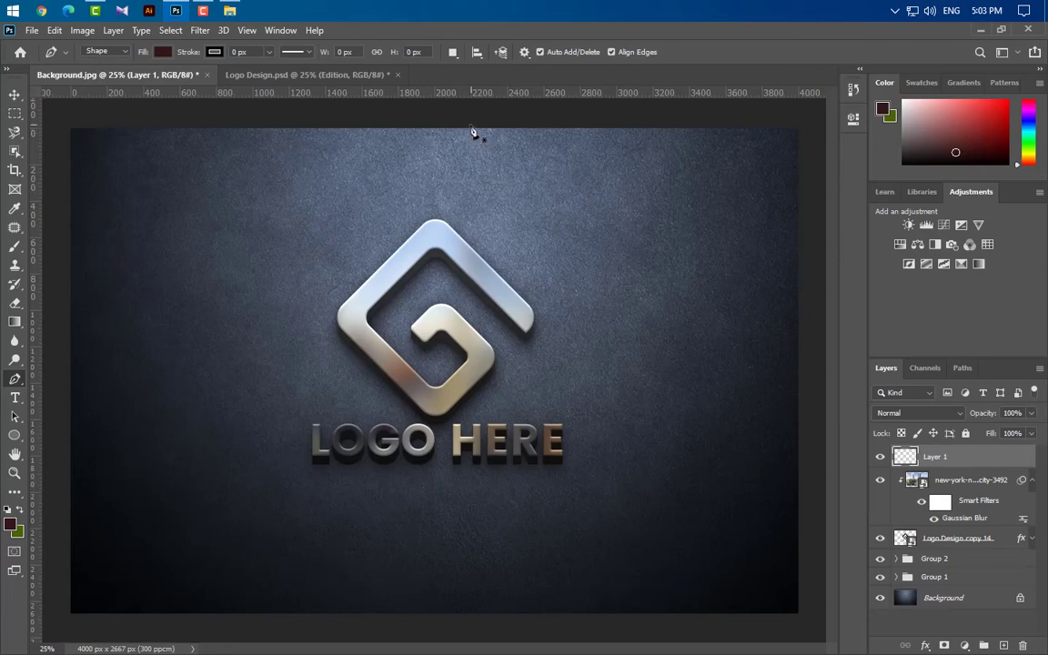
left_click(460, 125)
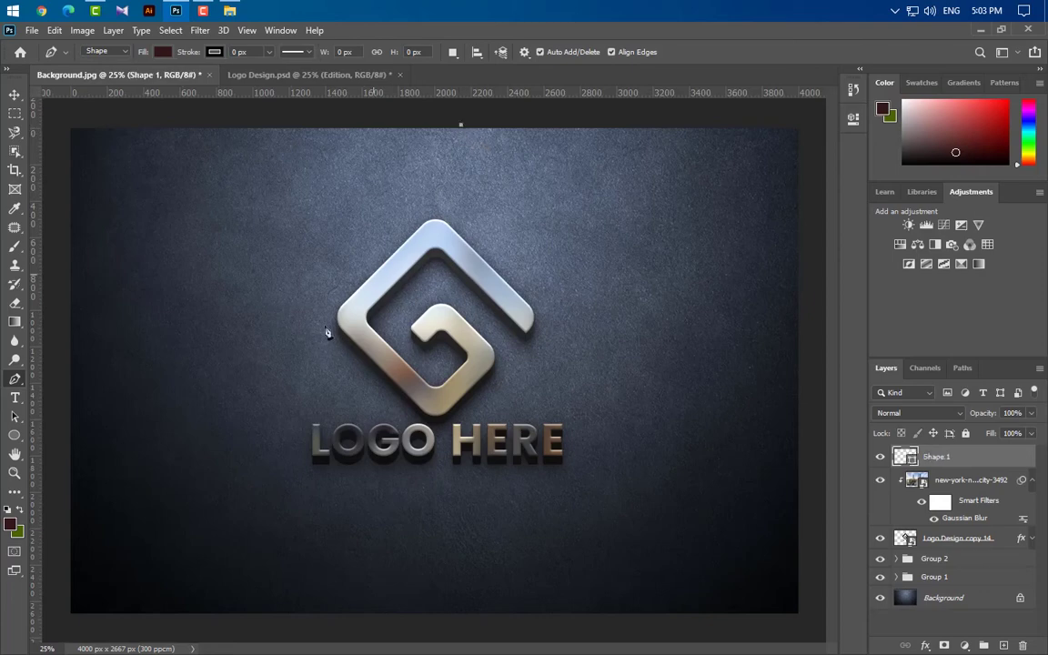
left_click(68, 476)
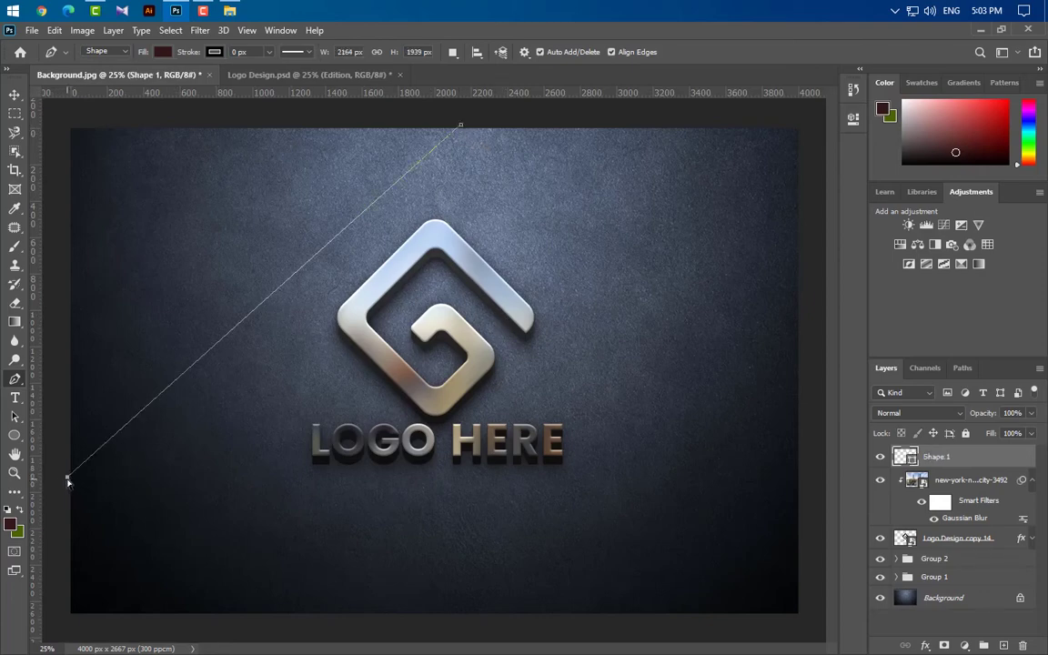
left_click_drag(68, 482, 69, 530)
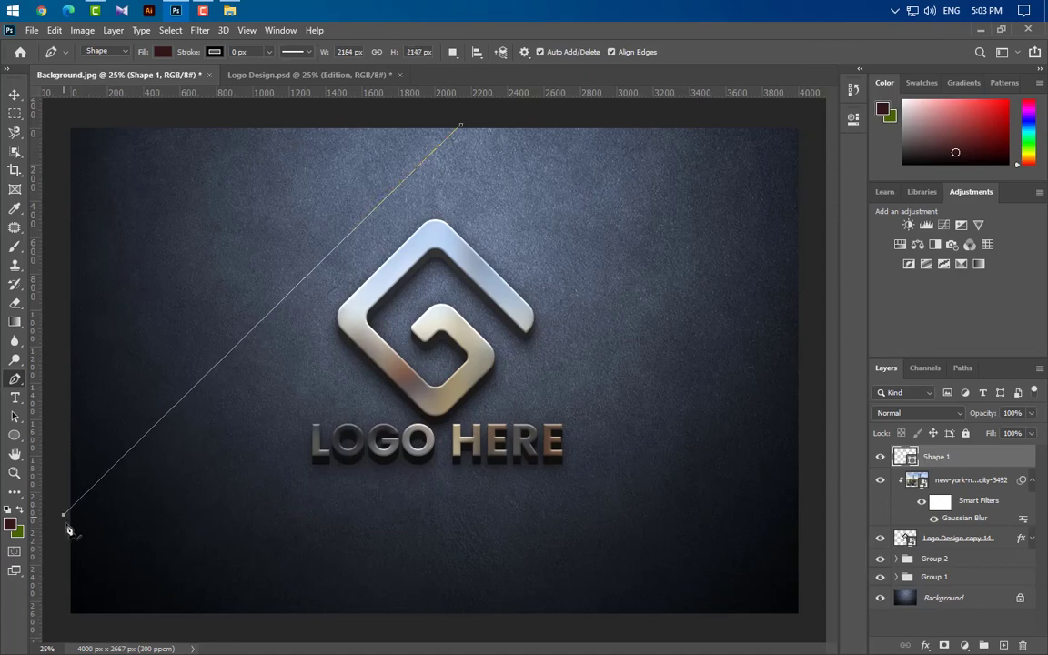
left_click(63, 499)
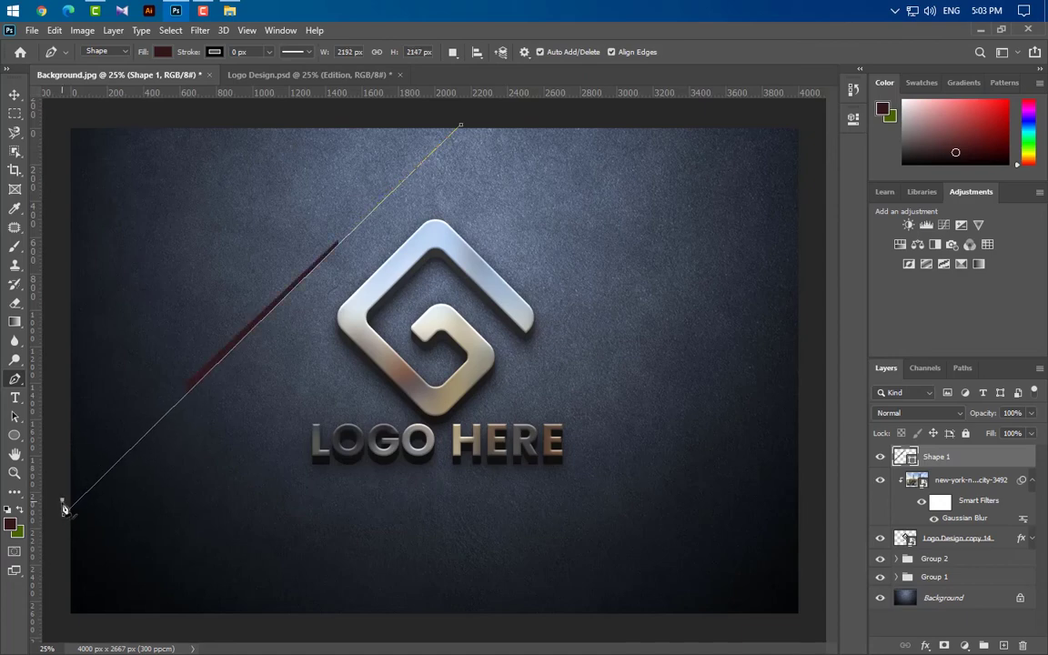
left_click(443, 126)
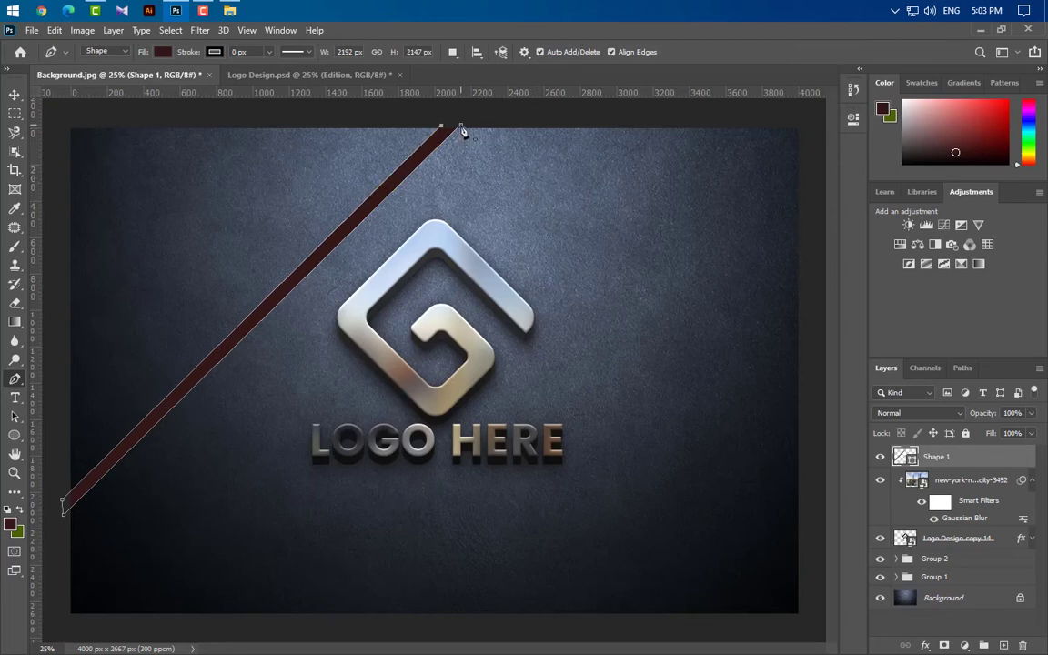
Draw a second filled shape as a triangle covering the canvas's upper-left corner, about 1590 × 1610 px.
left_click(357, 127)
left_click(67, 414)
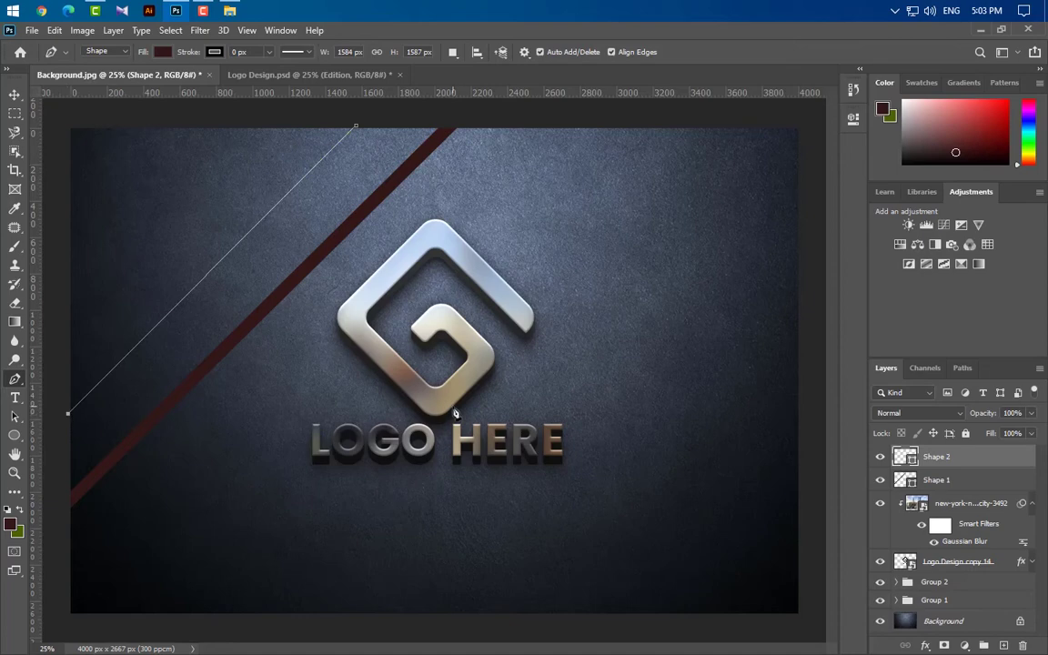
left_click(66, 121)
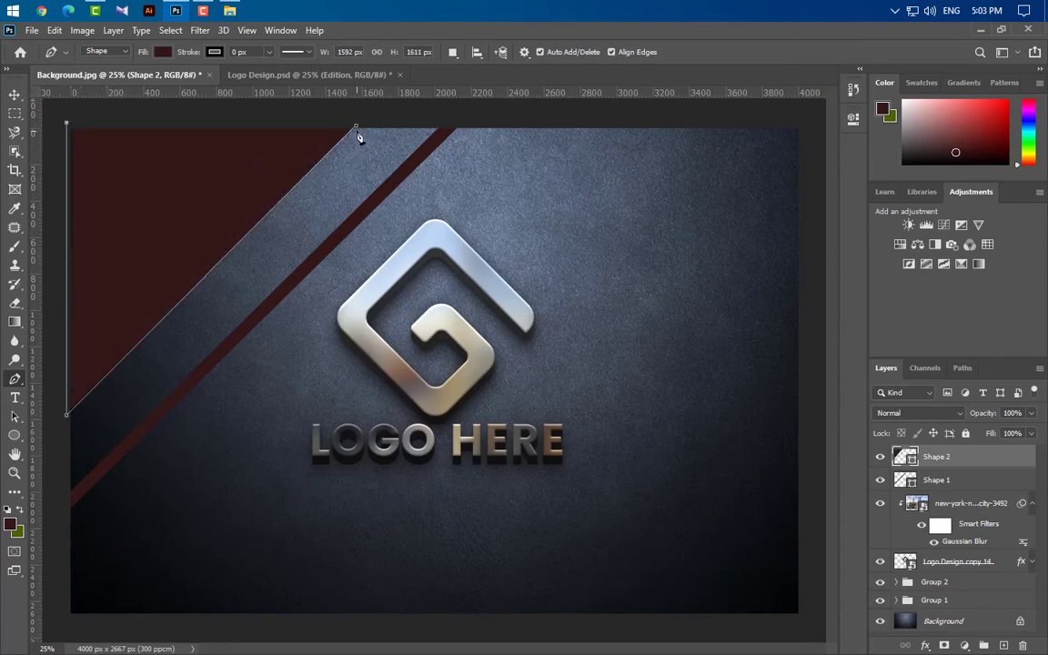
left_click(358, 132)
Group Shape 1 and Shape 2, and duplicate the group.
left_click(971, 489, "shift")
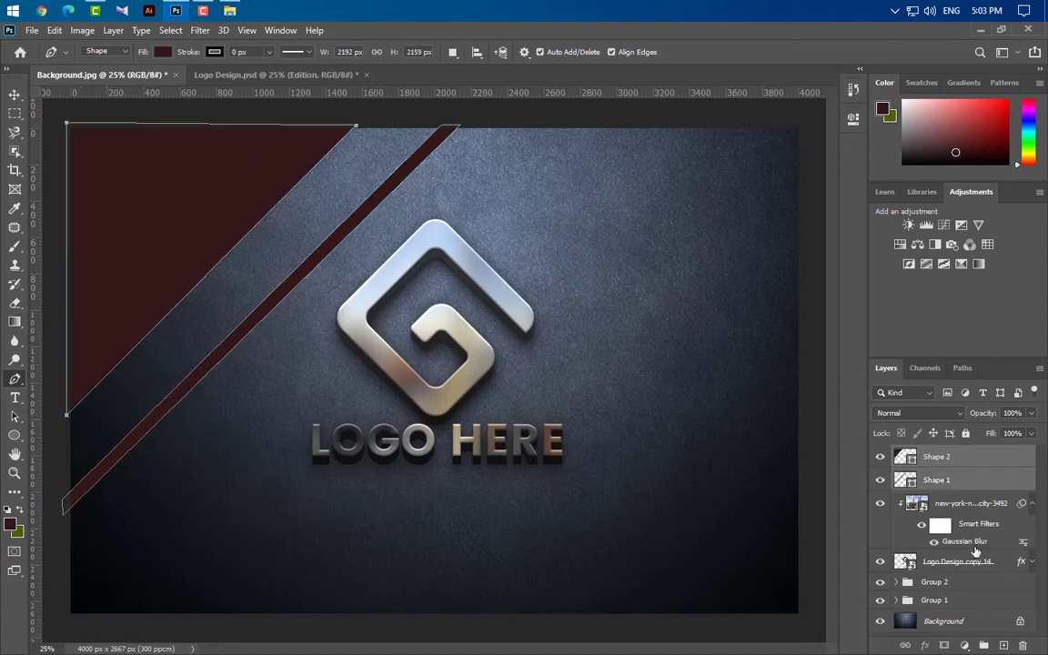
left_click(986, 646)
left_click_drag(982, 453, 1001, 645)
Flip the duplicated shape group horizontally and vertically and move it to the canvas's lower-right corner.
key("ctrl+t")
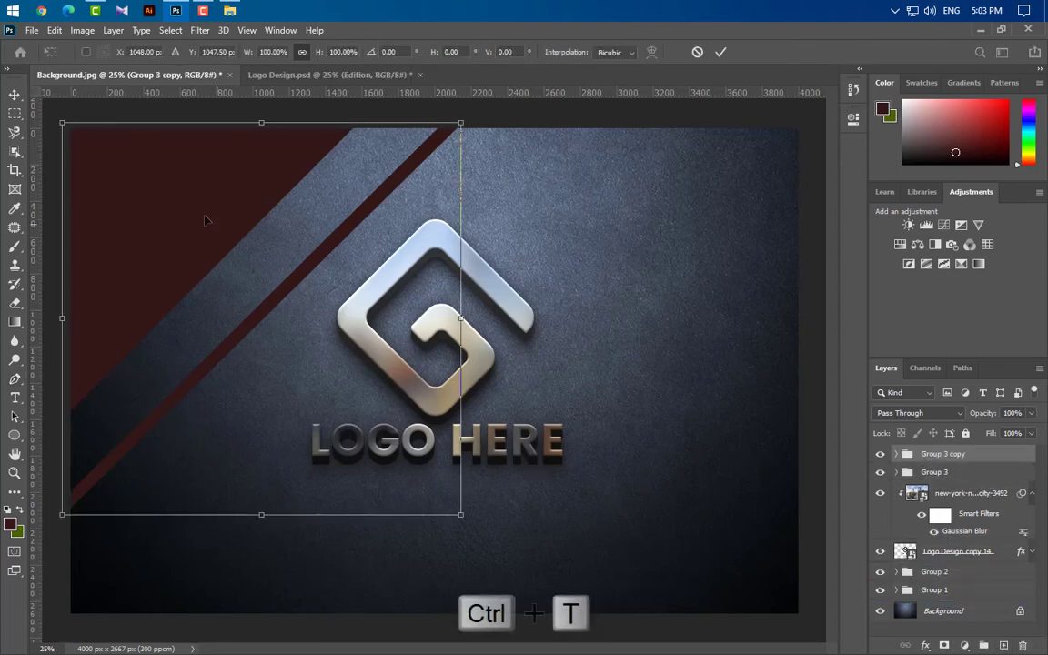
right_click(180, 202)
left_click(286, 446)
right_click(218, 295)
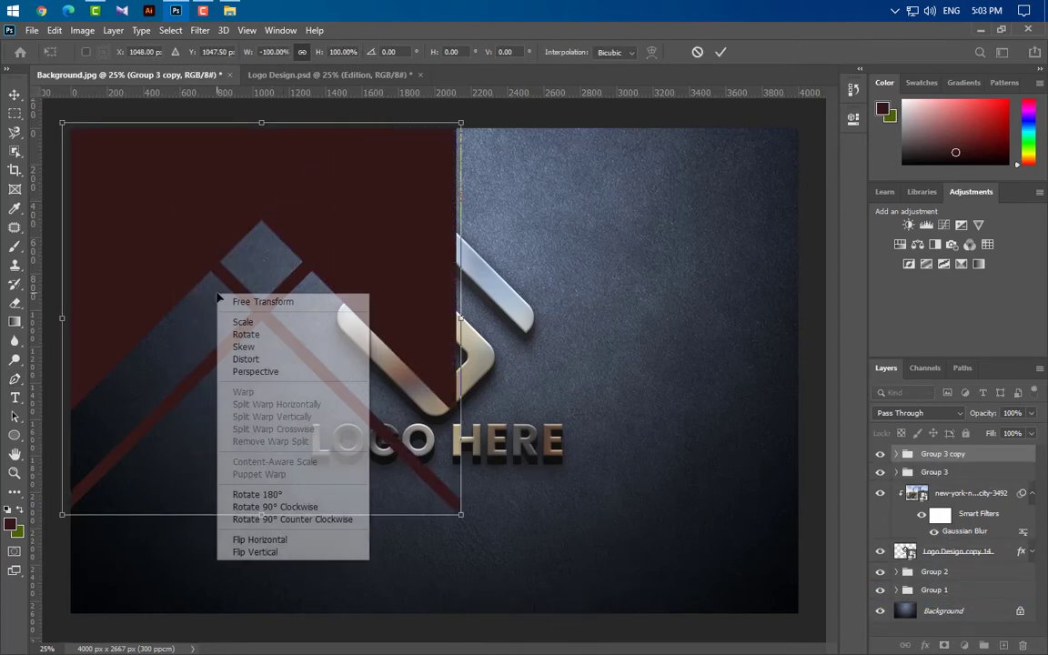
left_click(300, 552)
left_click_drag(355, 374, 752, 574)
left_click(720, 52)
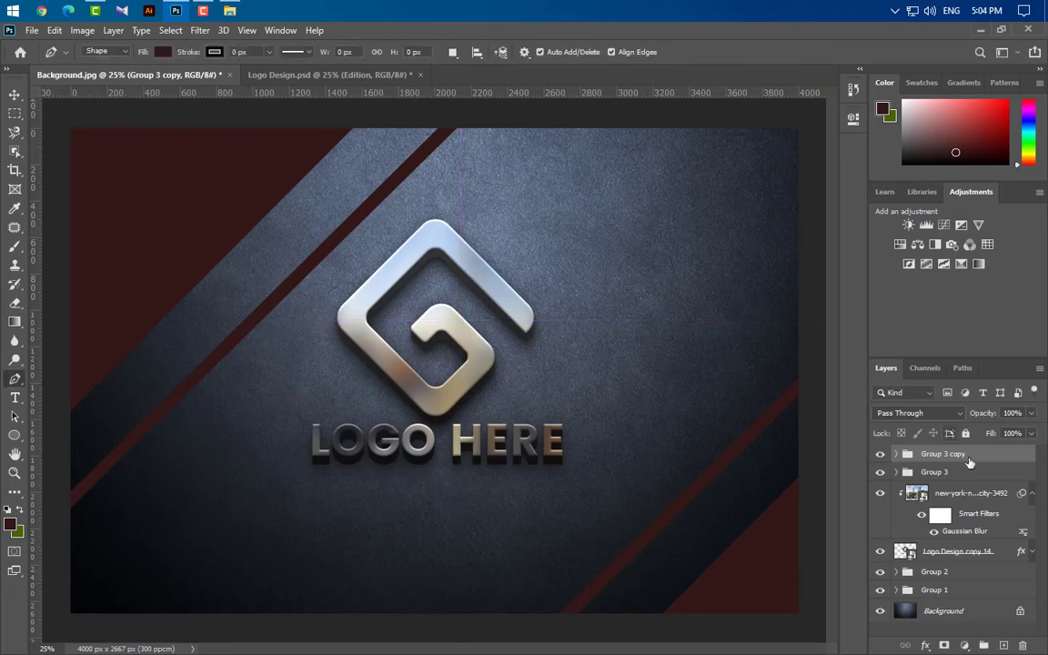
Convert Group 3 and Group 3 copy together into one smart object.
left_click(969, 471, "shift")
right_click(982, 469)
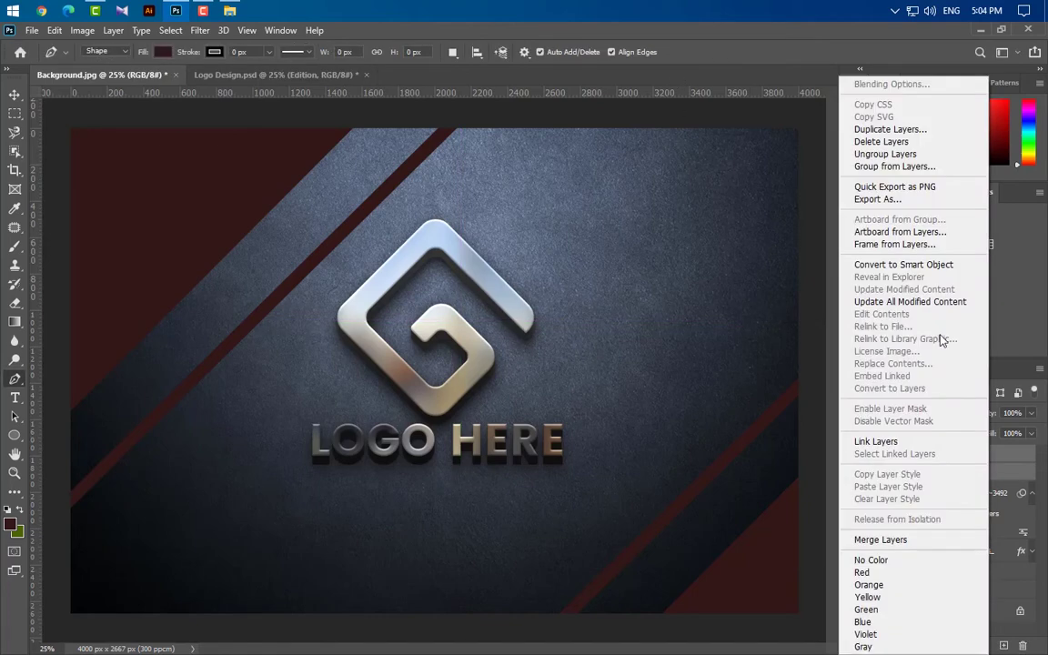
left_click(928, 264)
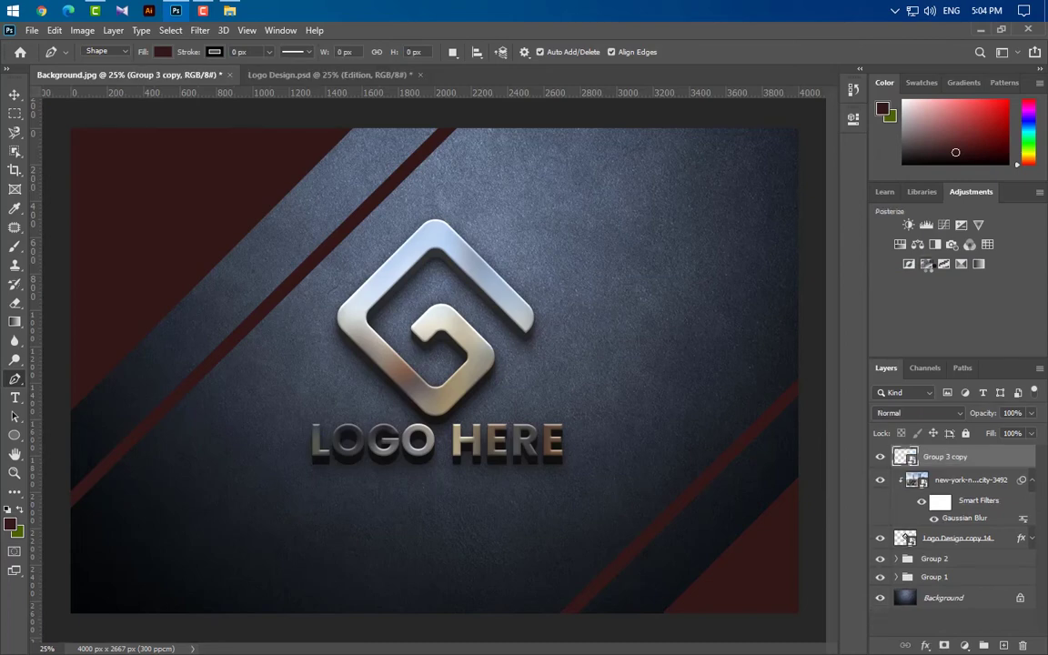
Add a black Color Overlay at 100% opacity in Normal mode to the Group 3 copy smart object.
double_click(1000, 466)
left_click(545, 364)
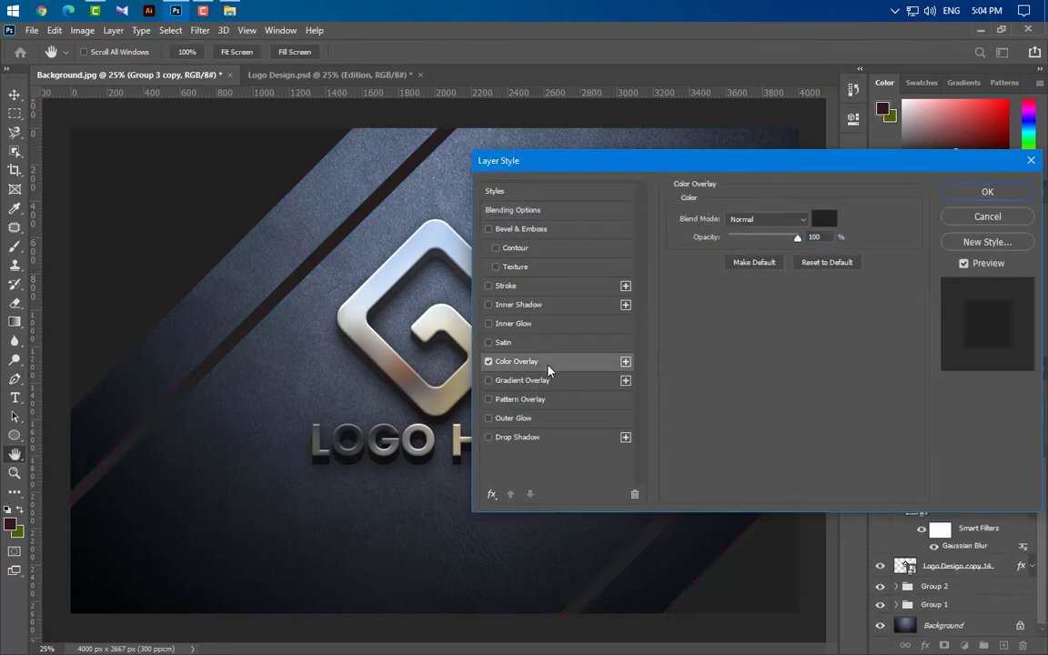
left_click(823, 219)
left_click_drag(818, 568, 657, 593)
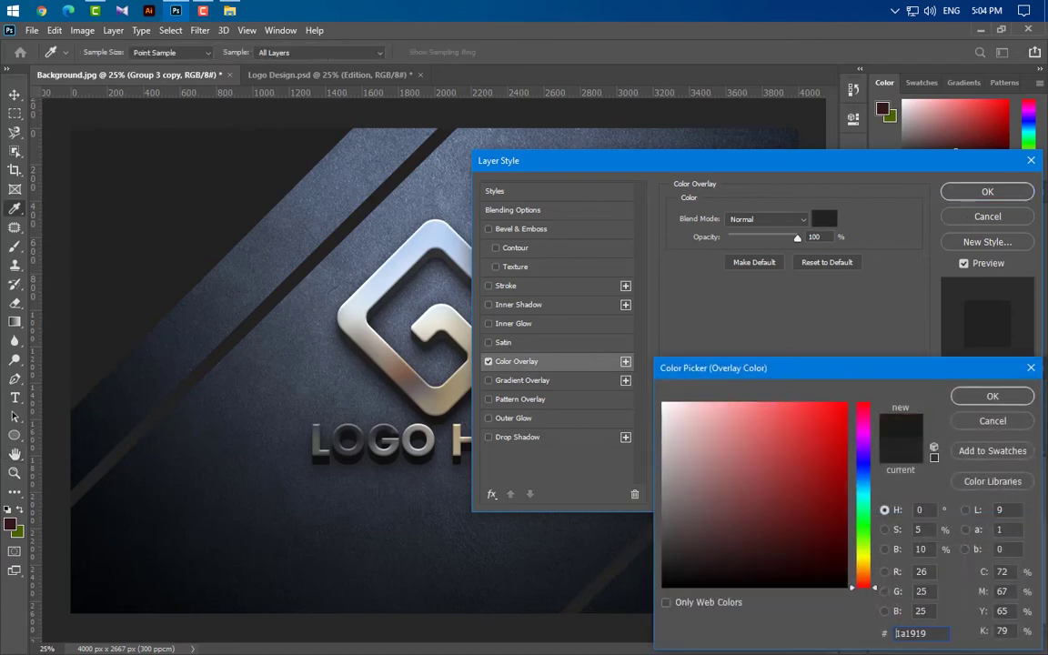
left_click(992, 396)
left_click(987, 191)
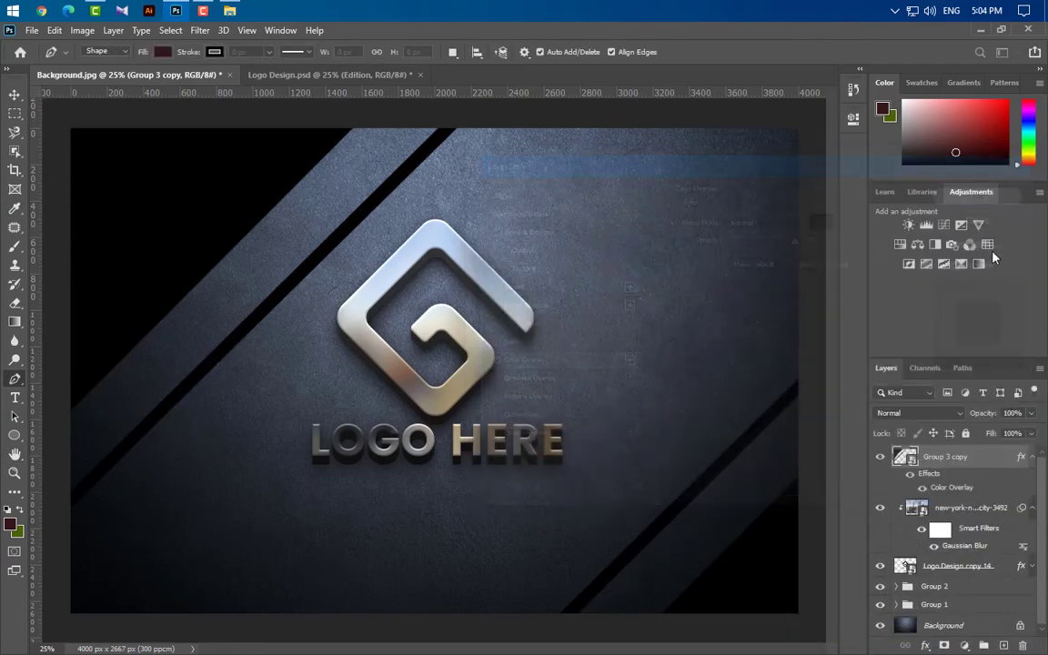
Apply a Gaussian Blur to Group 3 copy and set its blend mode to Soft Light with 15% opacity.
left_click(199, 30)
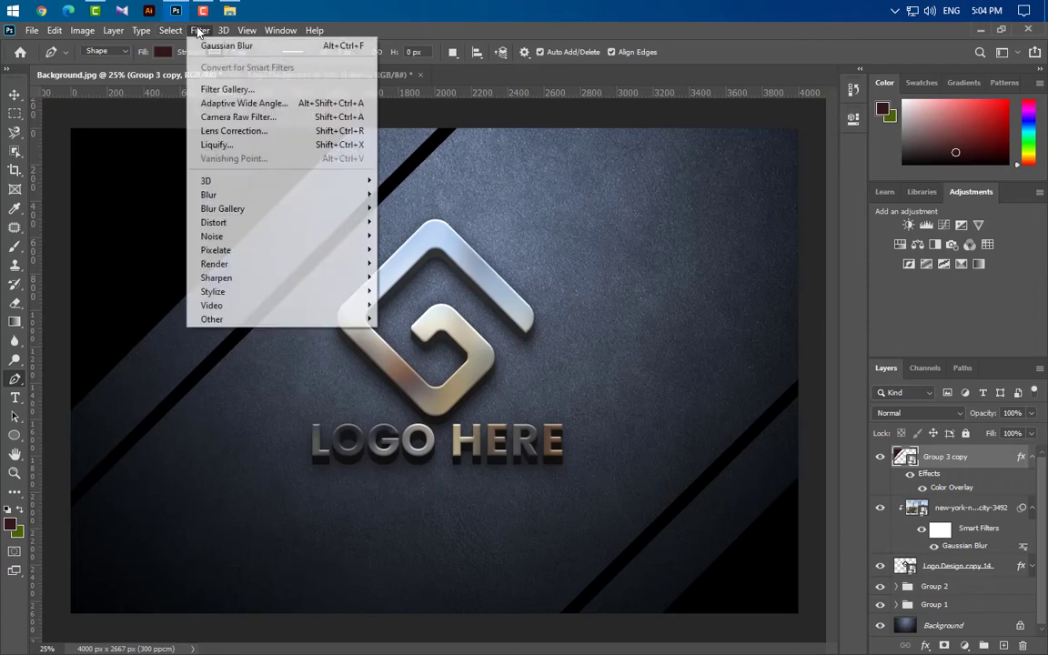
mouse_move(355, 196)
left_click(400, 249)
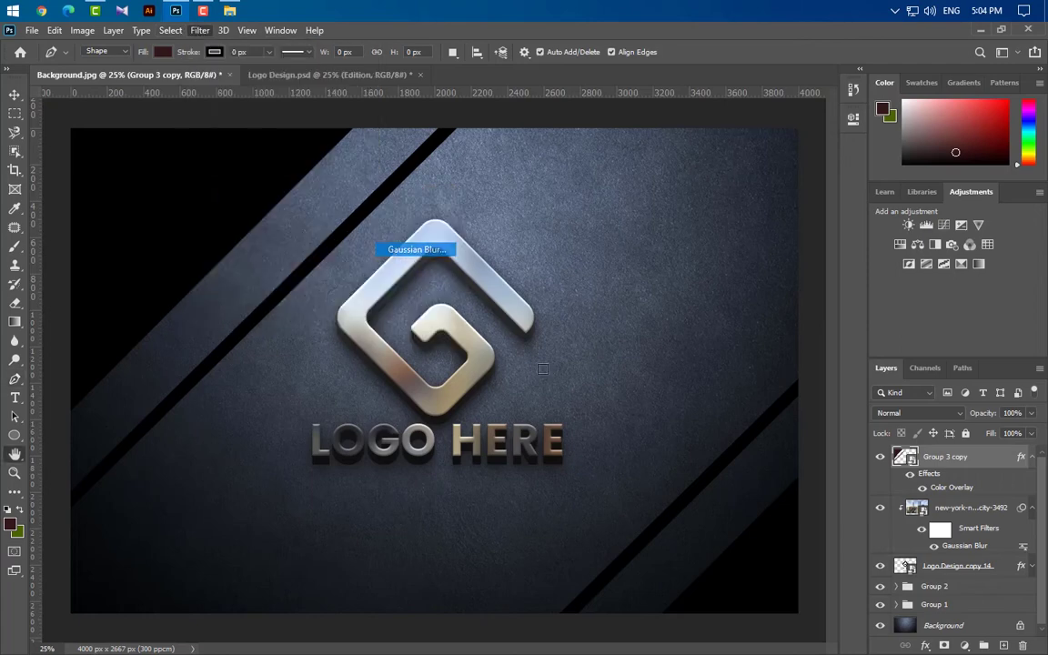
left_click(942, 152)
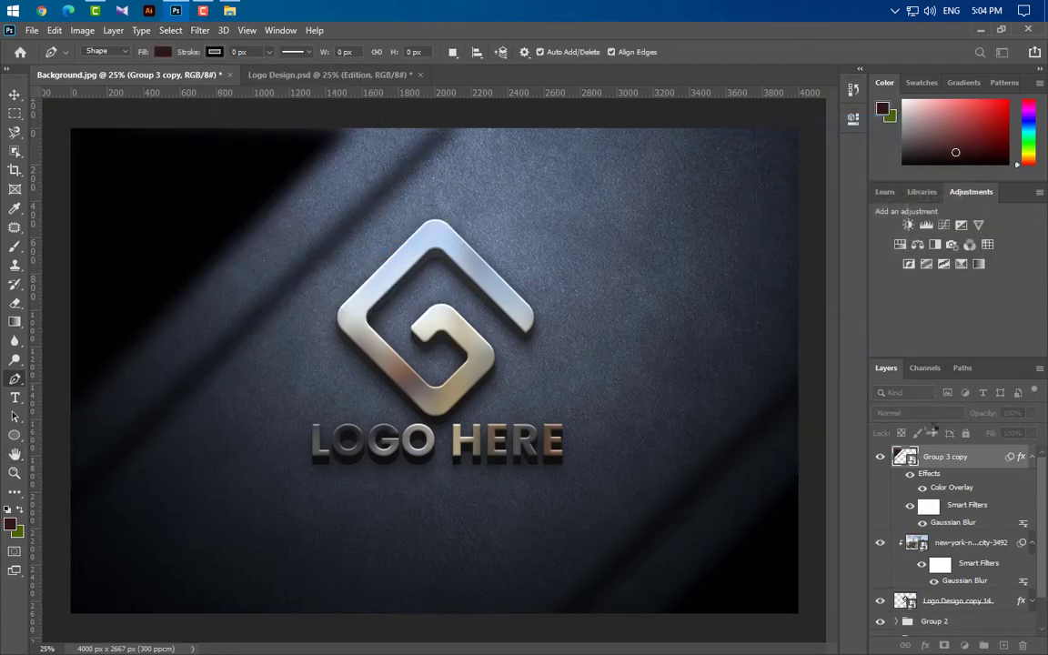
left_click(928, 413)
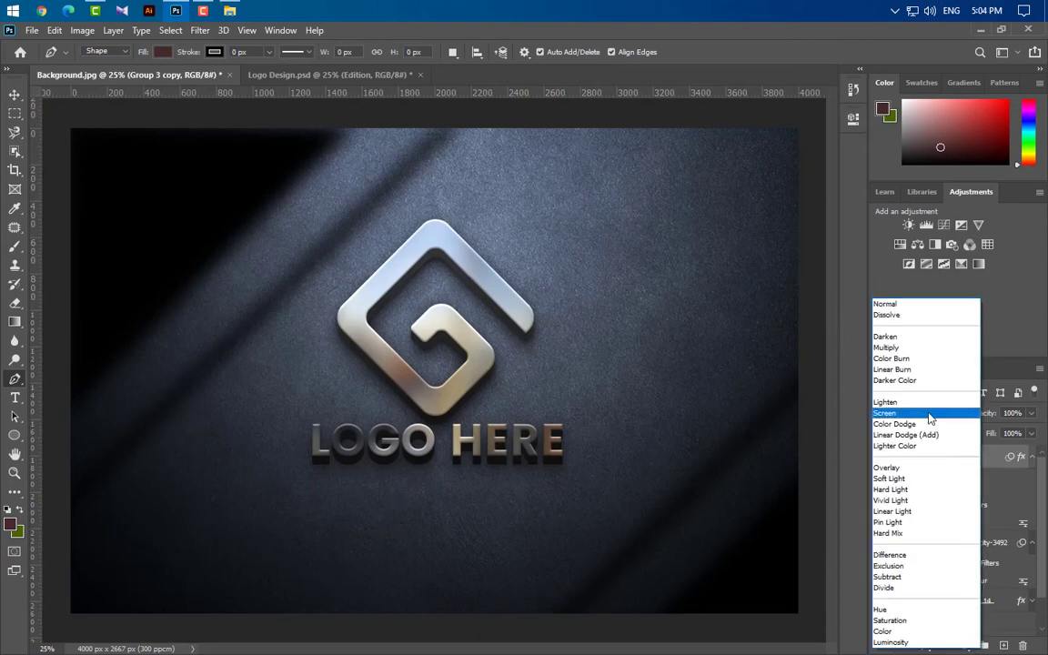
left_click(910, 482)
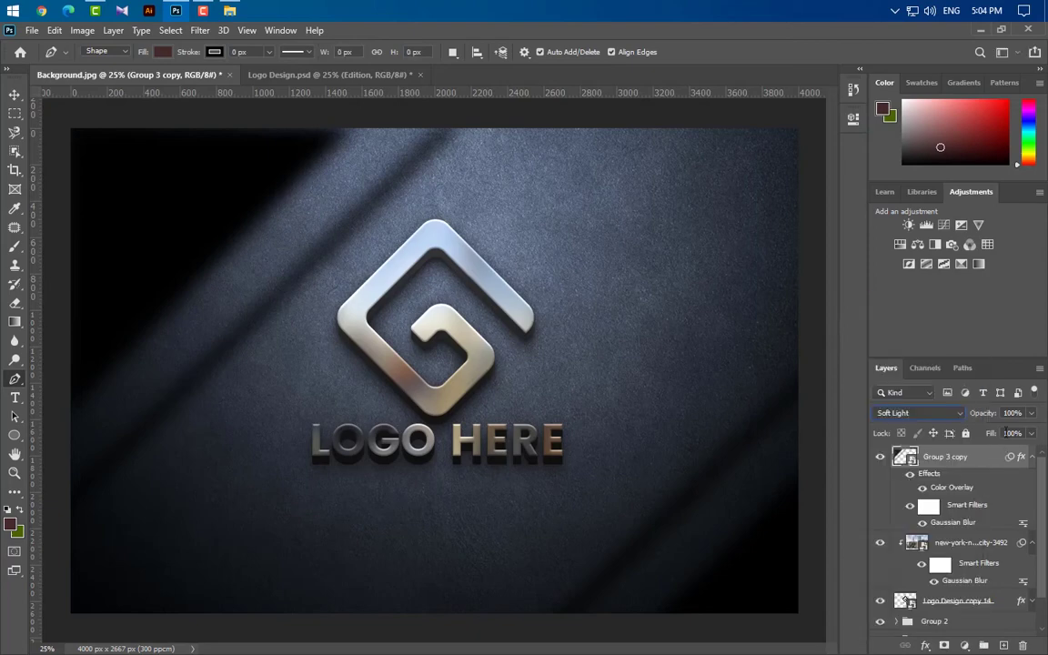
type("15")
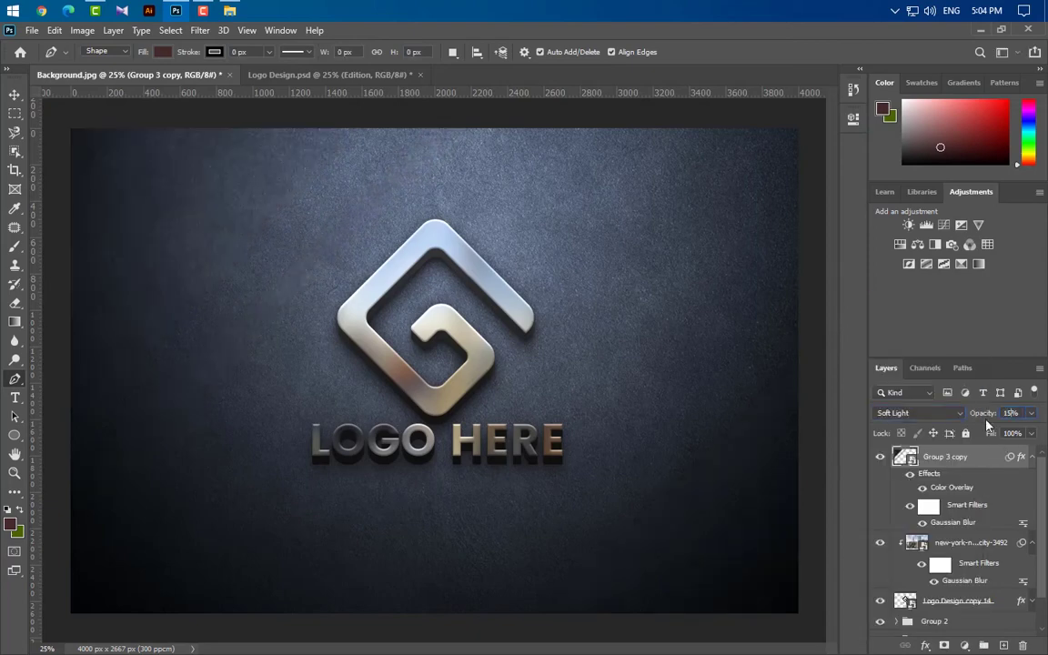
Duplicate the Group 3 copy layer and set the duplicate to Multiply blend mode with 20% opacity.
key("ctrl+j")
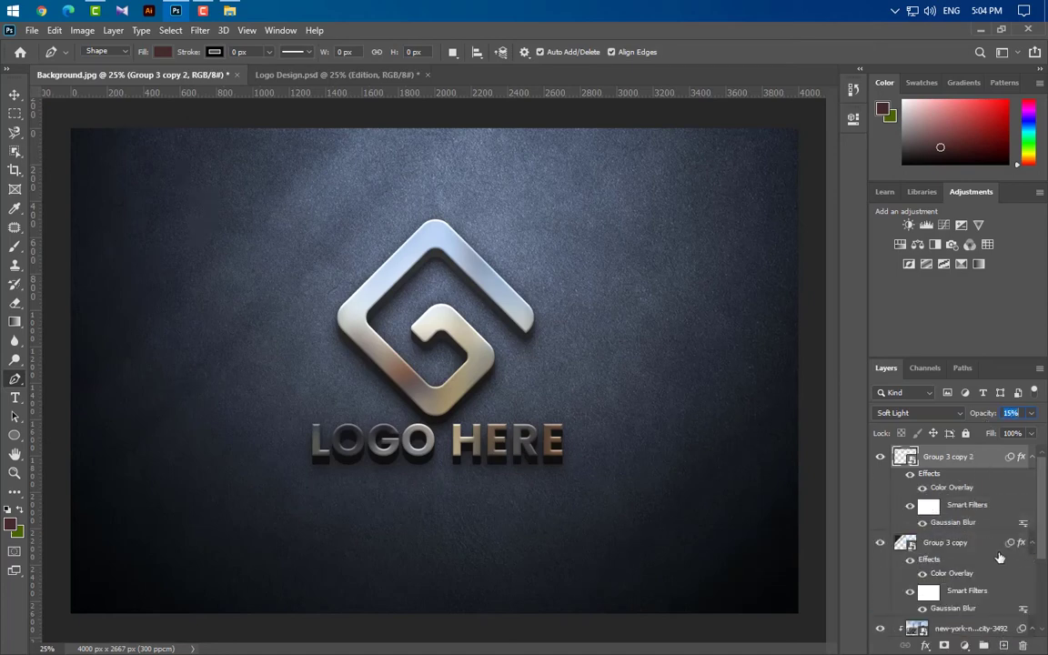
left_click(927, 414)
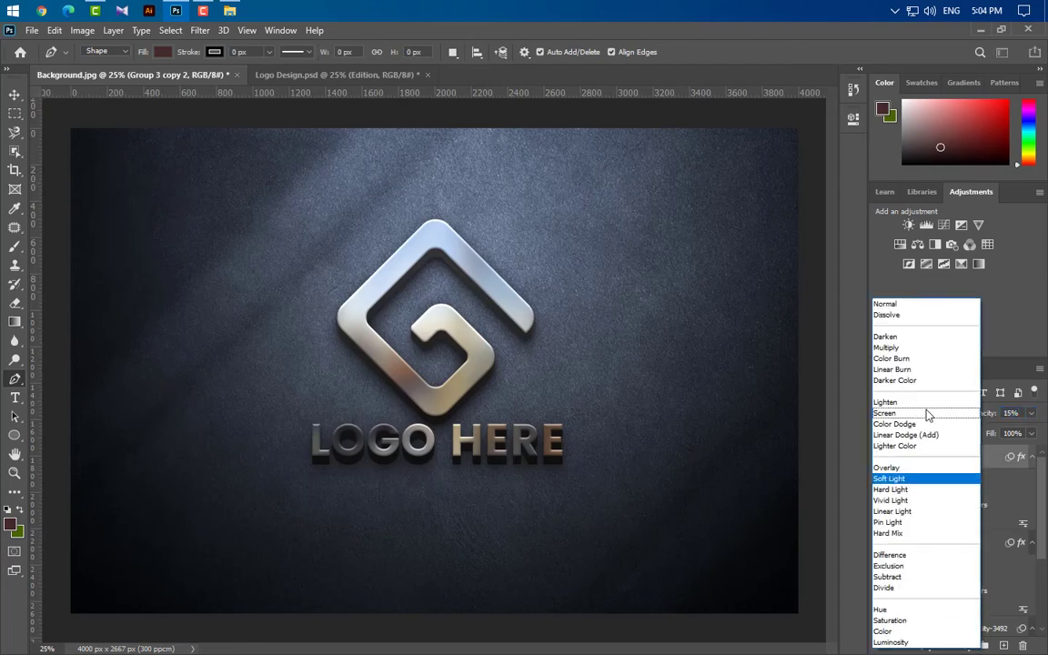
left_click(910, 361)
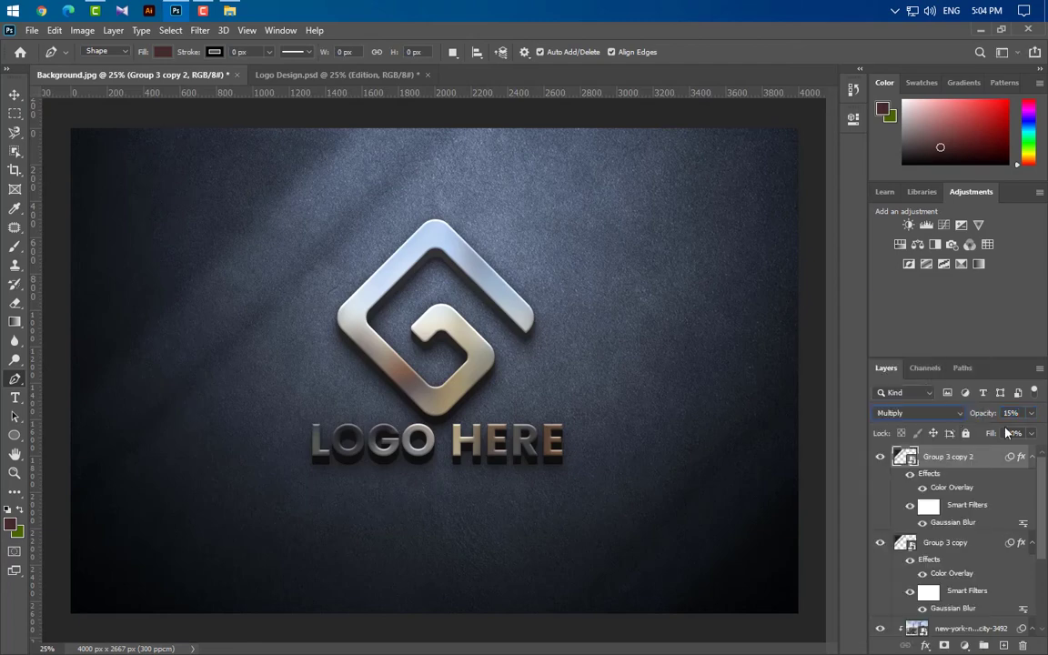
type("20")
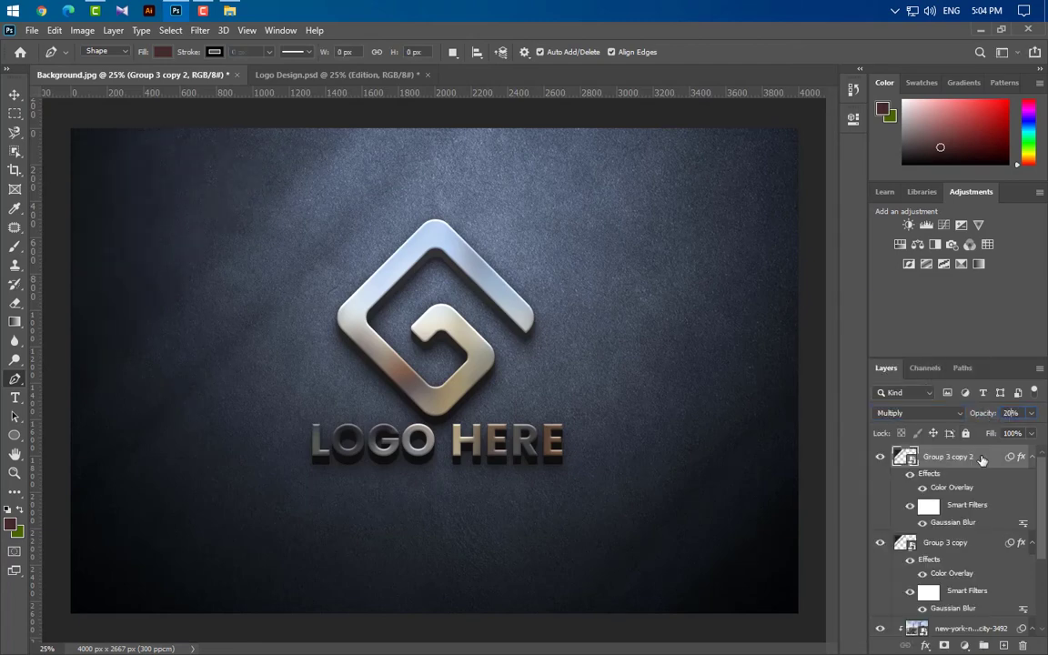
Duplicate Logo Design copy 14, move the duplicate to the top of the layer stack, and collapse the effects of both Group 3 copies.
scroll(969, 584, "down", 3)
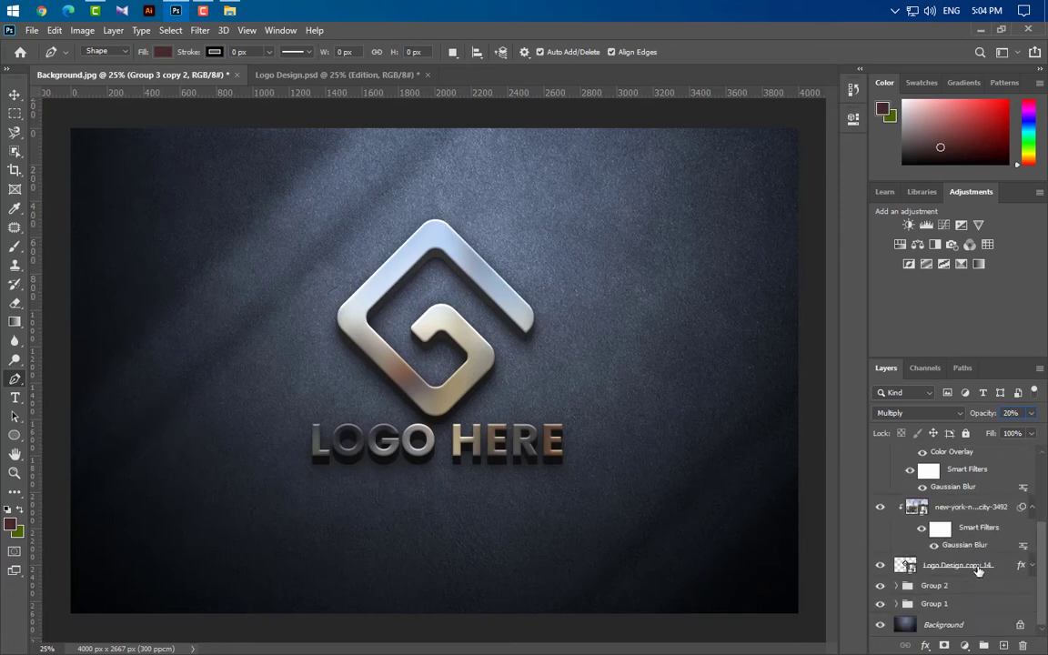
left_click(978, 567)
left_click_drag(1001, 569, 1003, 645)
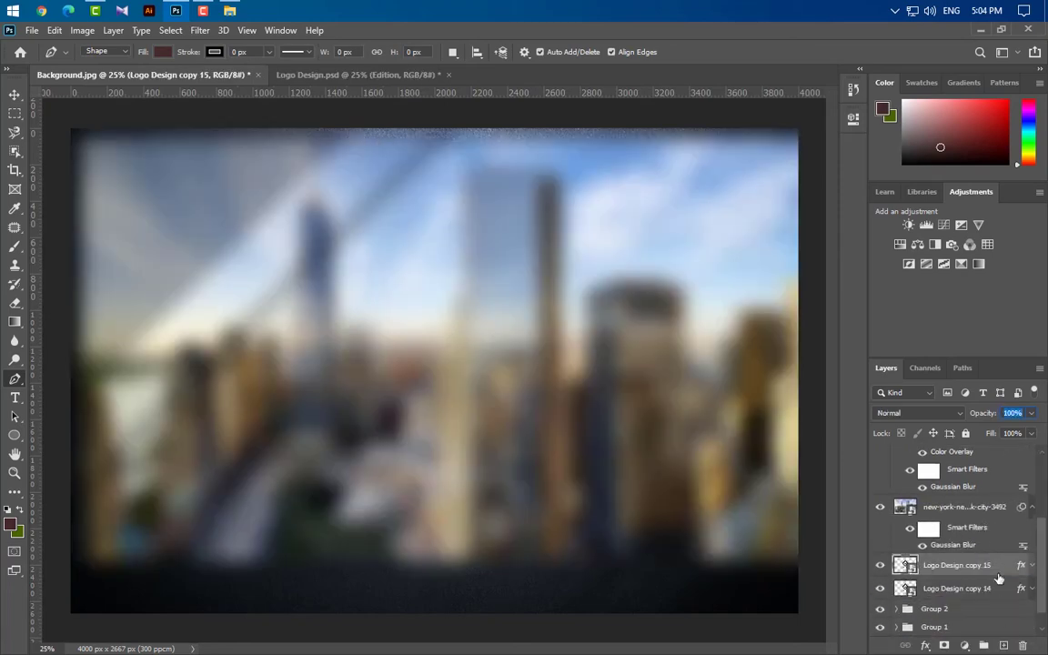
left_click_drag(996, 568, 998, 418)
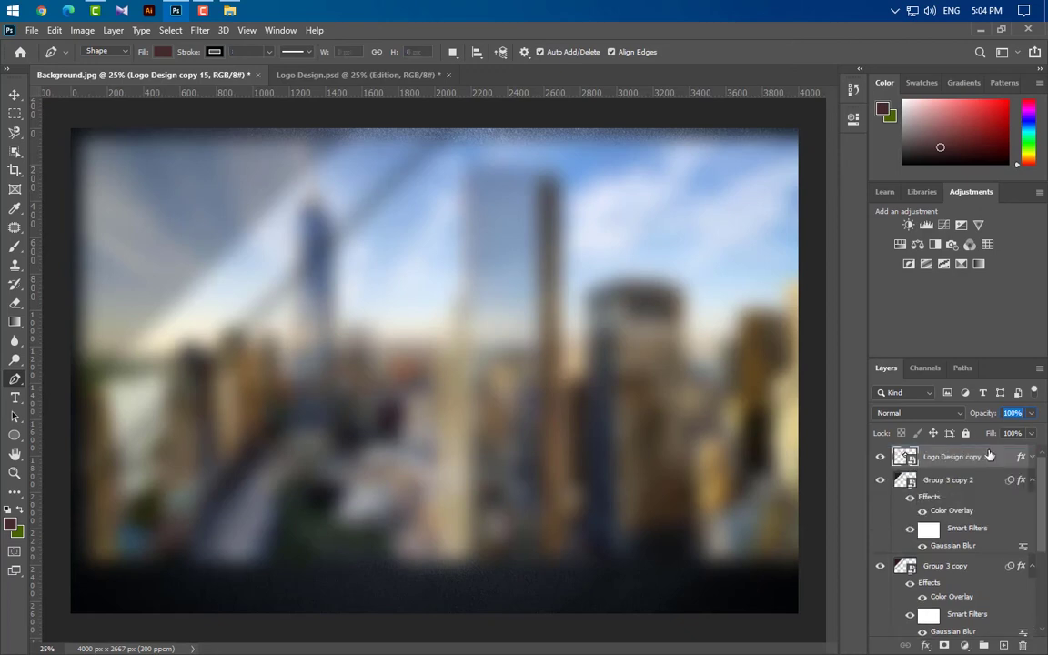
left_click(1031, 480)
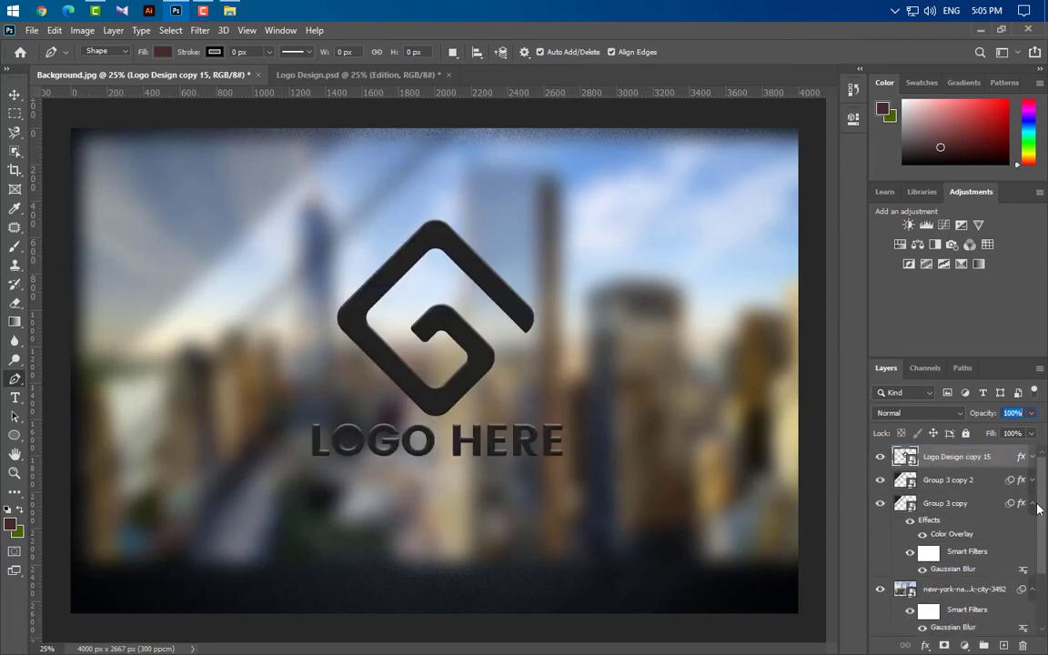
left_click(1032, 503)
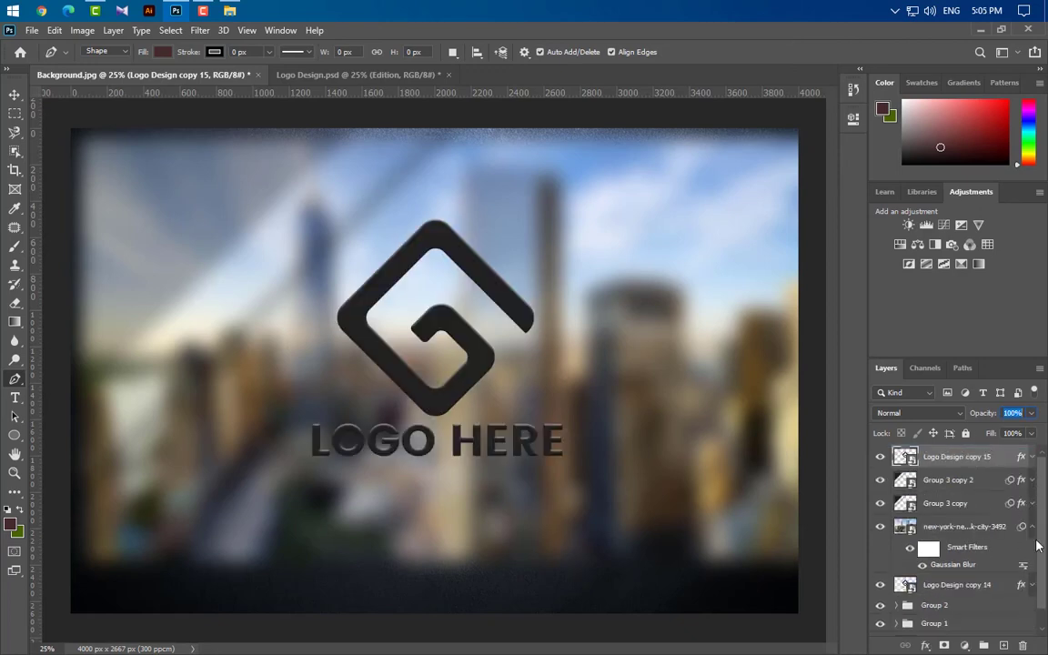
Set both the fill and the opacity of Logo Design copy 15 to 0%.
left_click(986, 528)
left_click(987, 457)
left_click(1031, 433)
left_click_drag(1032, 454, 961, 454)
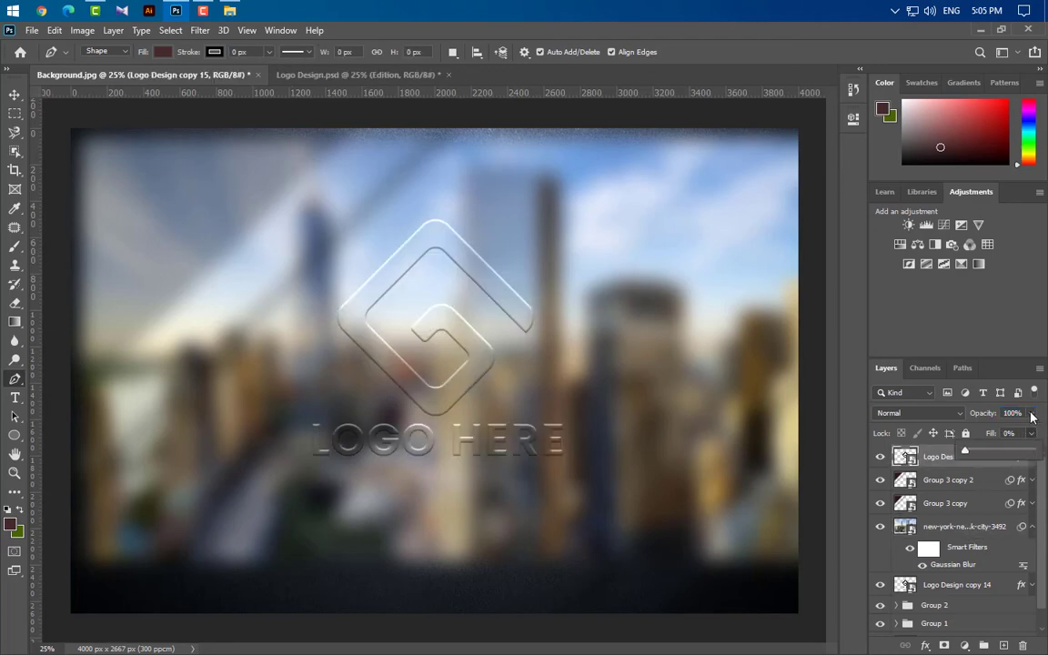
left_click_drag(1030, 414, 870, 439)
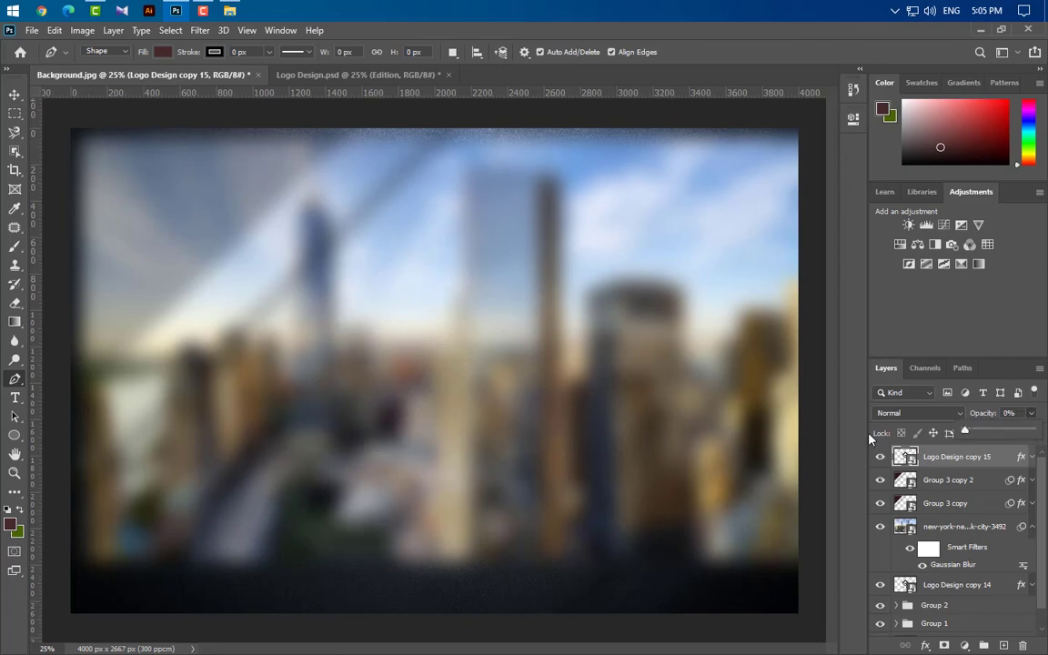
Clip the blurred New York city photo layer to Logo Design copy 14 with a clipping mask.
left_click(962, 534)
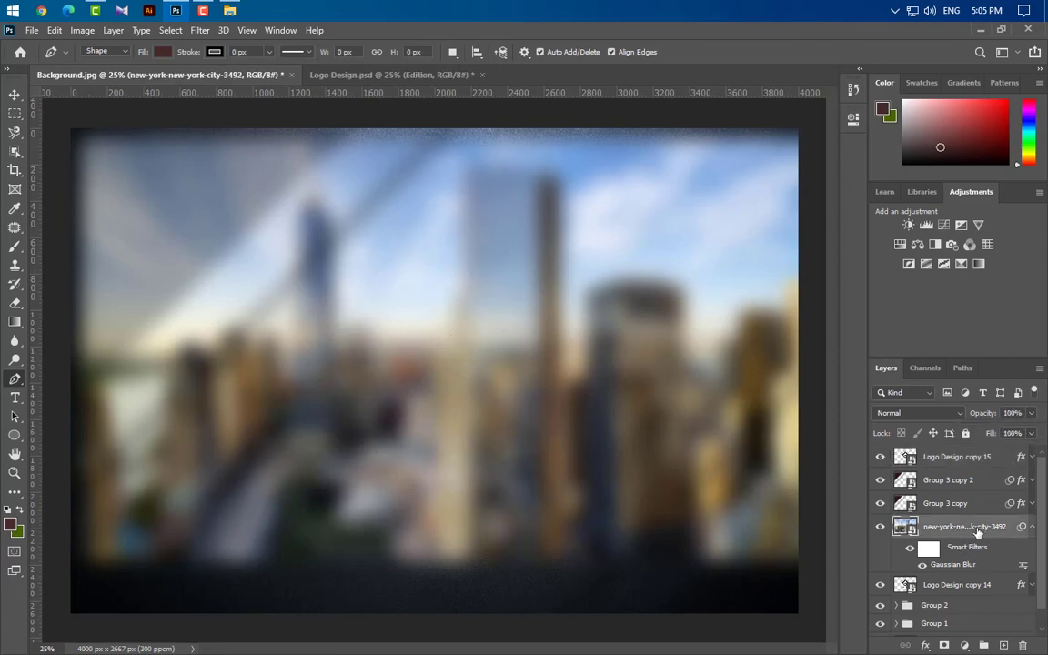
right_click(978, 532)
left_click(867, 353)
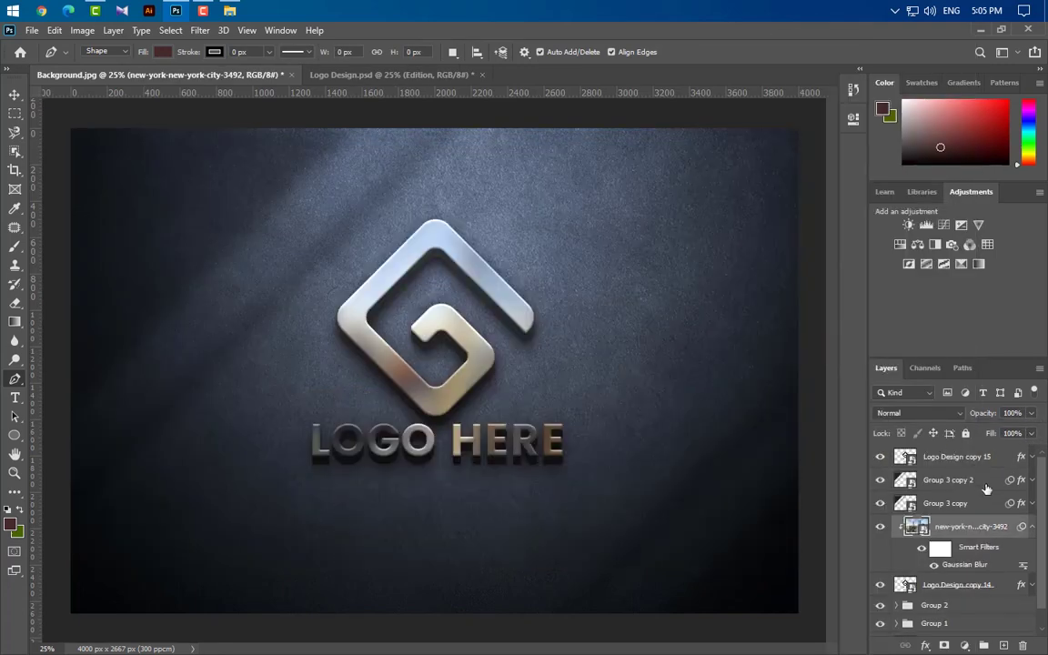
Rename the Logo Design copy 15 layer as "Your Logo Here".
left_click(987, 463)
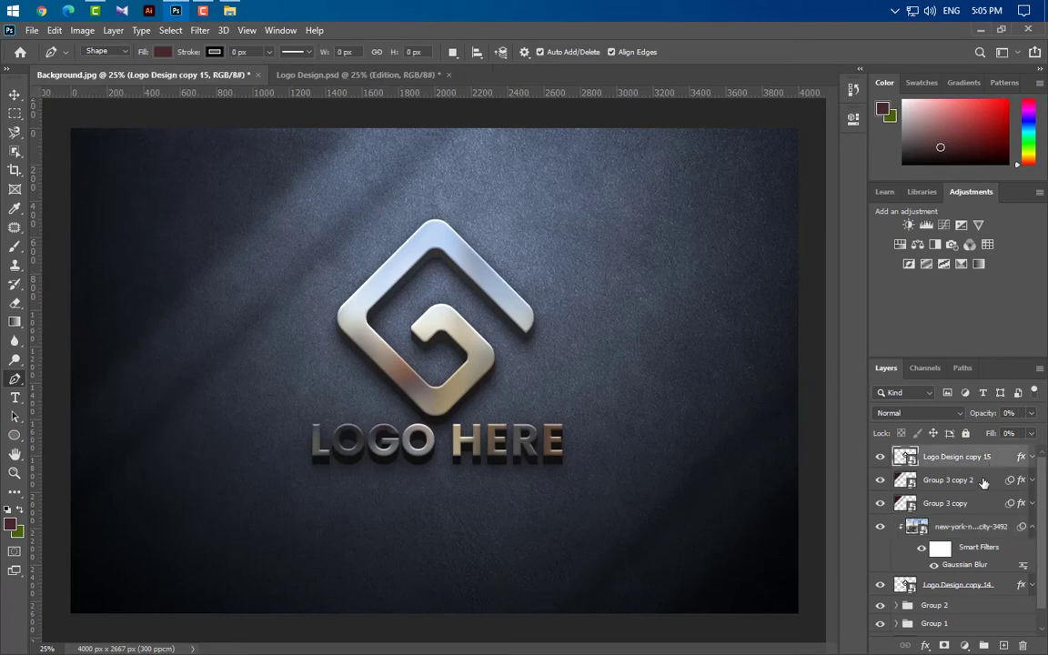
double_click(964, 459)
type("Your Logo Here")
key("Return")
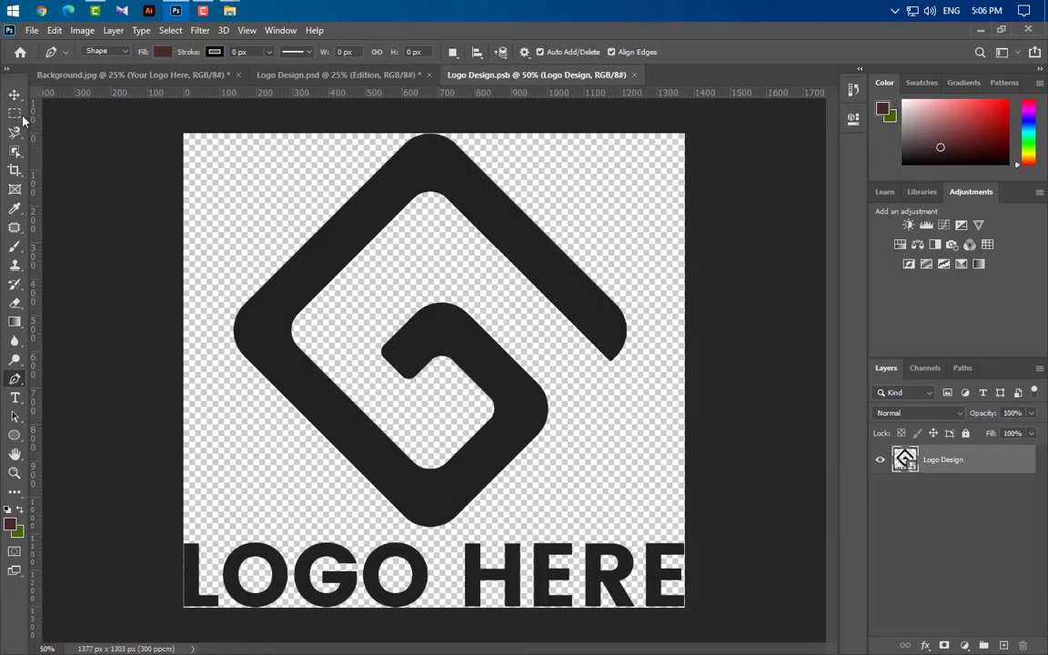
Place the Logo PNG file from New folder (3) inside the Your Logo Here smart object, enlarge it and shift it down to fit the canvas.
left_click(14, 93)
left_click(176, 11)
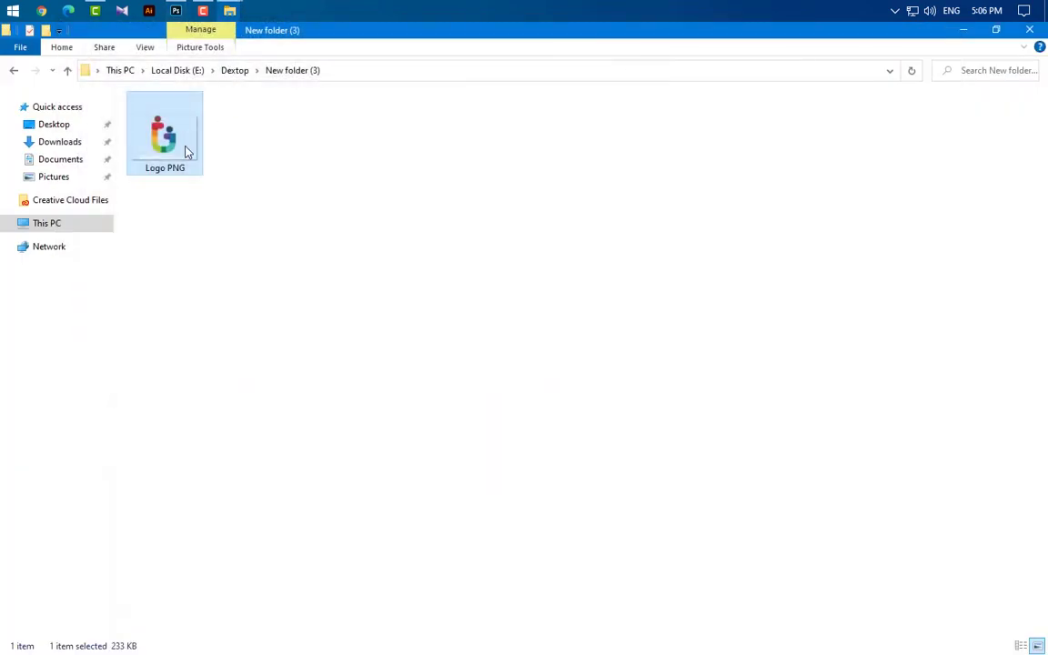
left_click_drag(179, 25, 456, 427)
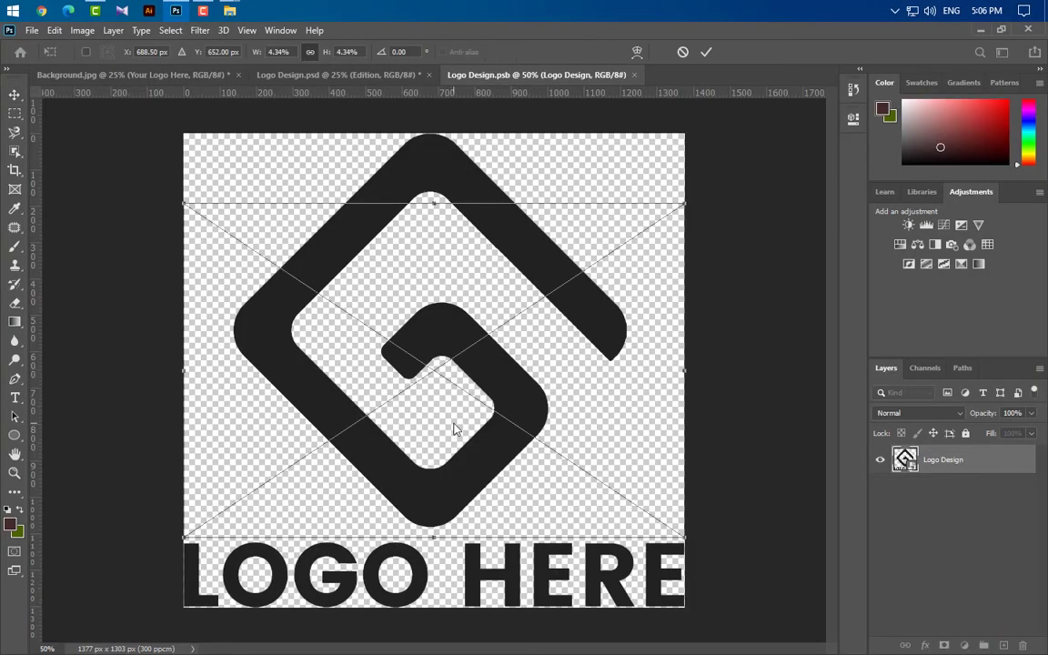
left_click_drag(436, 205, 445, 98)
key("Return")
left_click_drag(497, 328, 502, 382)
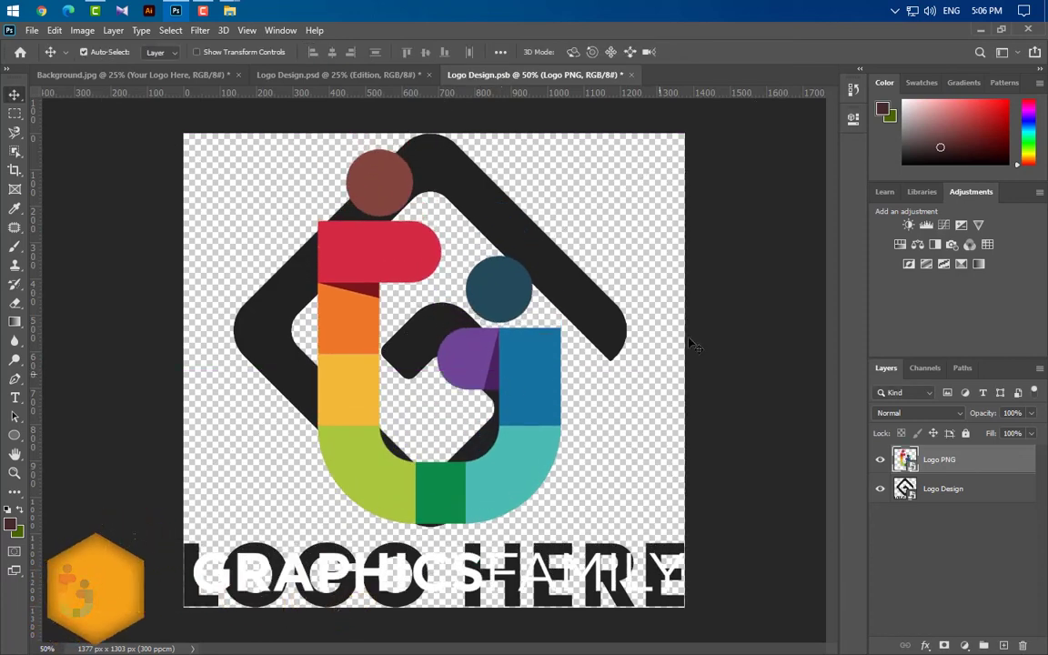
Hide the old Logo Design layer, then close the smart object document and save its changes.
left_click(880, 489)
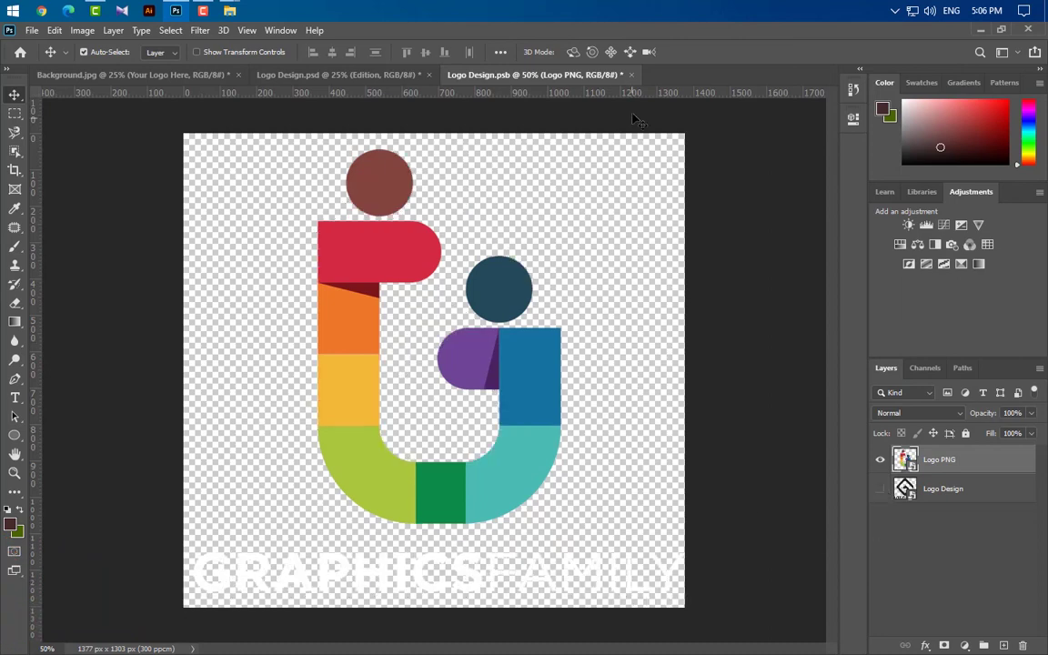
left_click(631, 74)
left_click(446, 262)
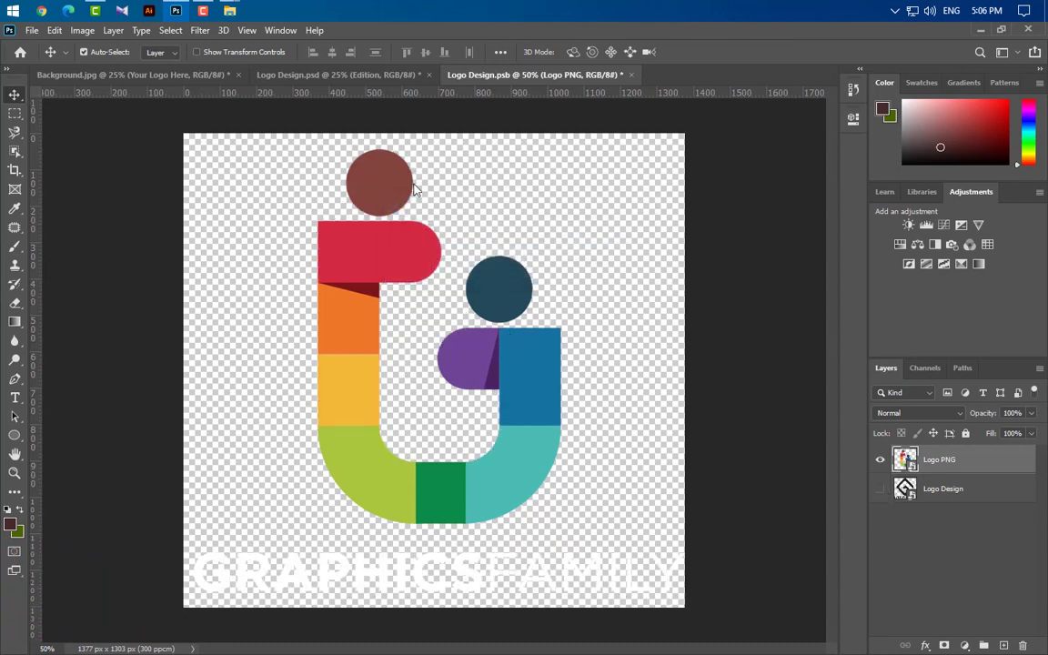